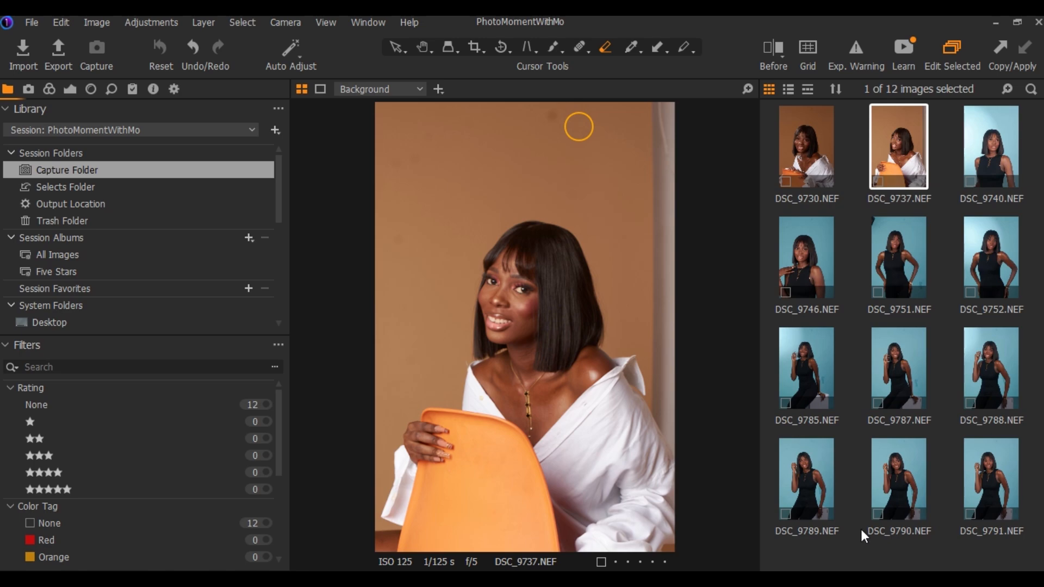
left_click(830, 355)
left_click(29, 90)
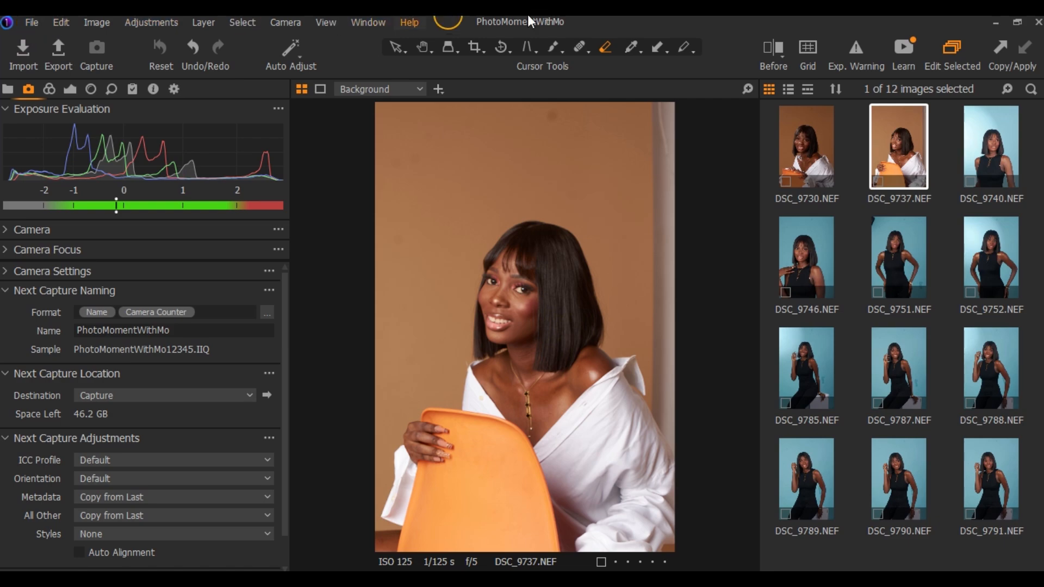
left_click(40, 21)
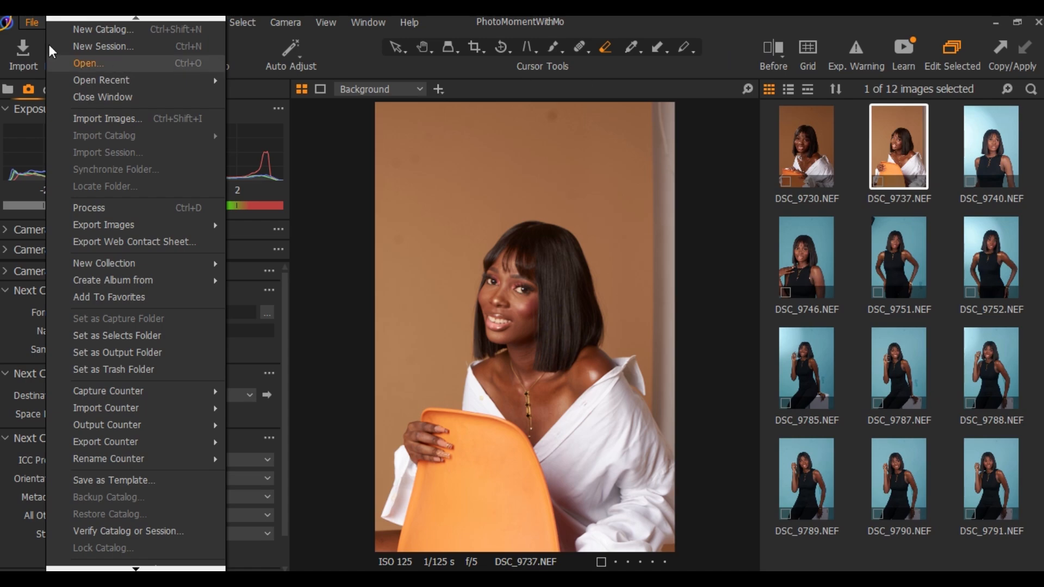
left_click(737, 76)
Start an image import and load the Capture One Tutorial folder from the Desktop for review
left_click(24, 59)
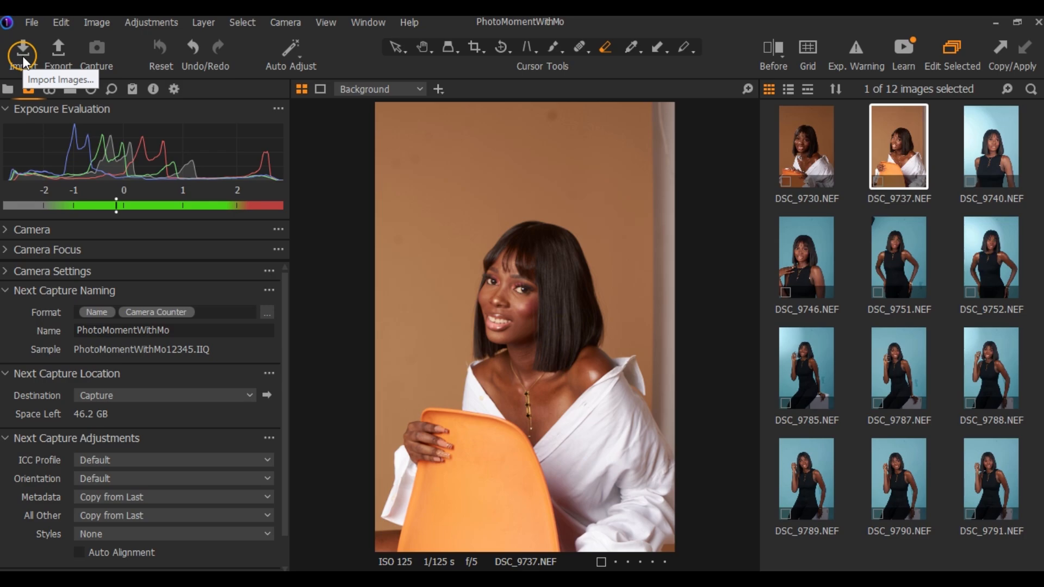
left_click(16, 57)
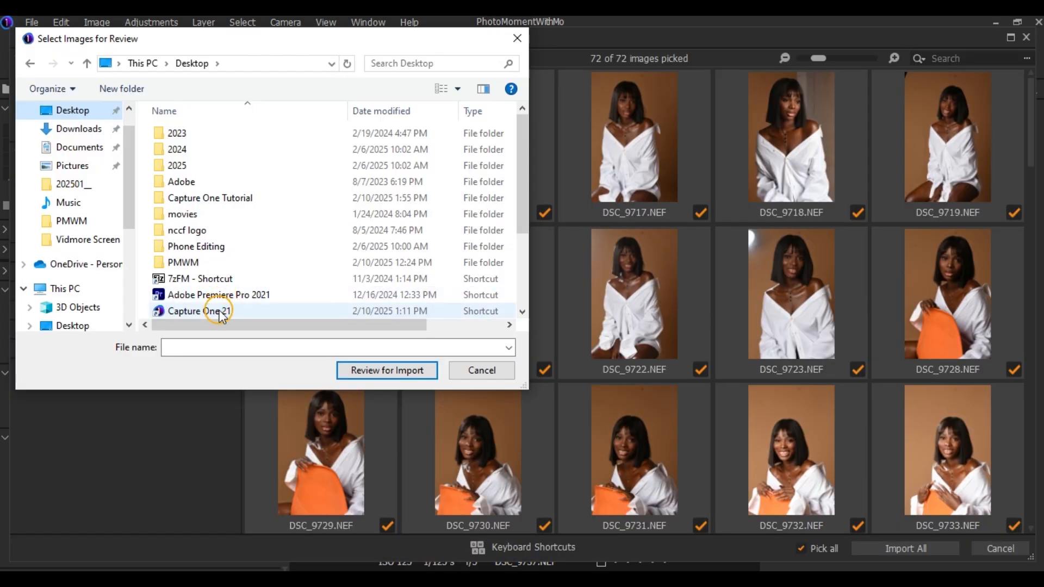
left_click(239, 205)
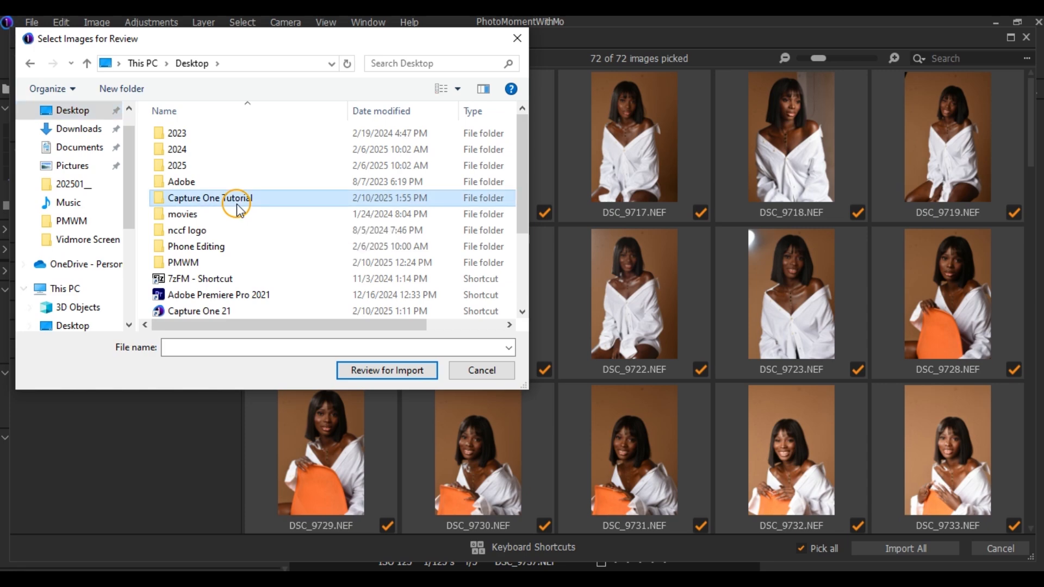
double_click(238, 209)
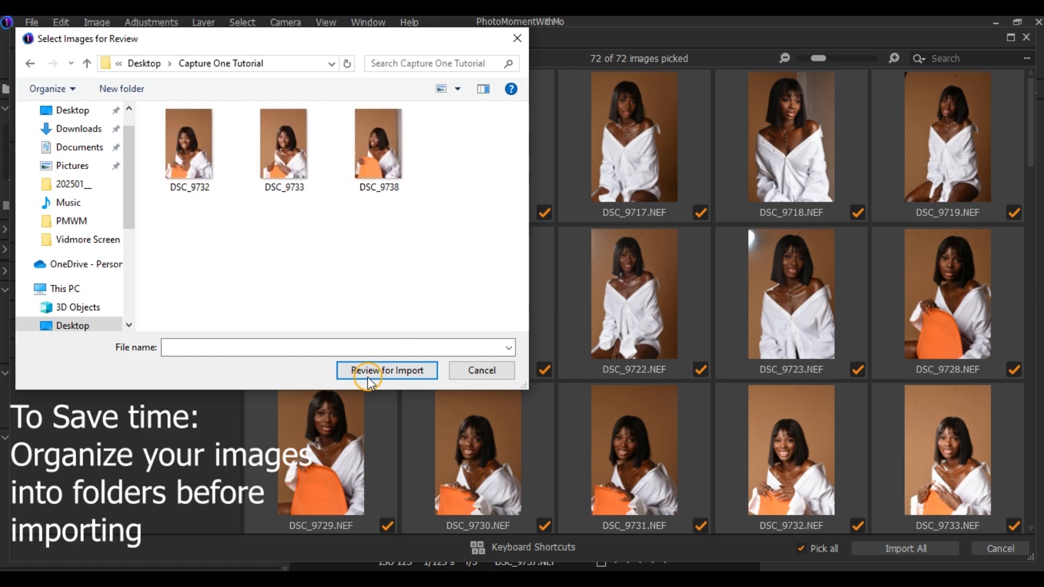
left_click(410, 375)
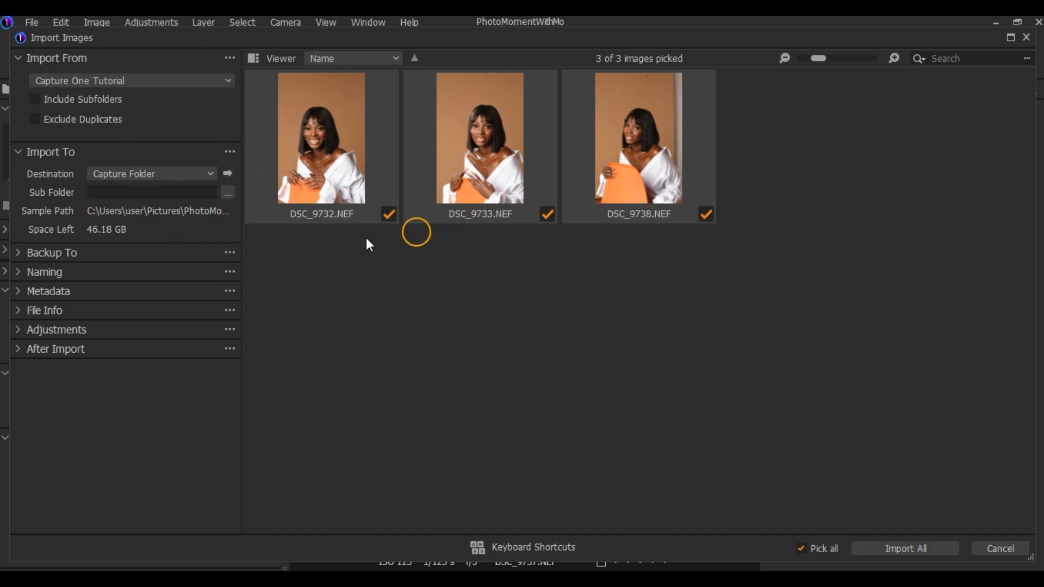
Pick all images from the Capture One Tutorial folder and import them into the Capture Folder
left_click(804, 549)
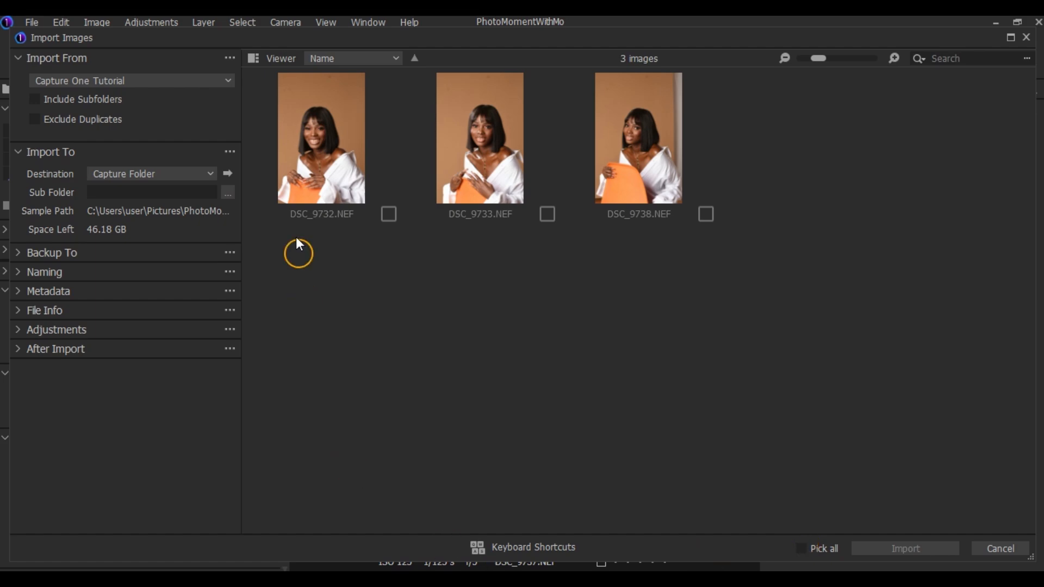
left_click(547, 215)
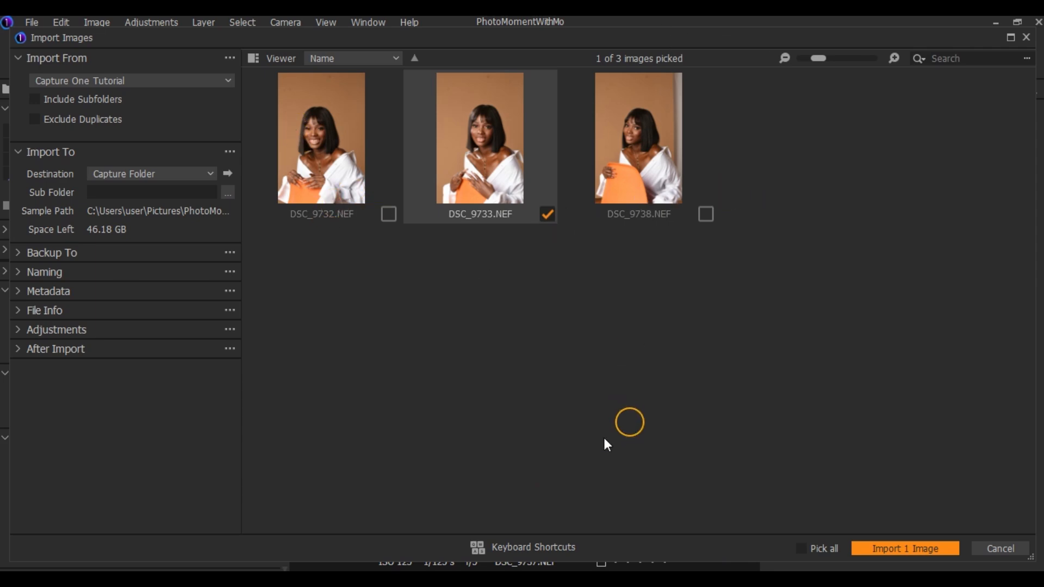
left_click(801, 549)
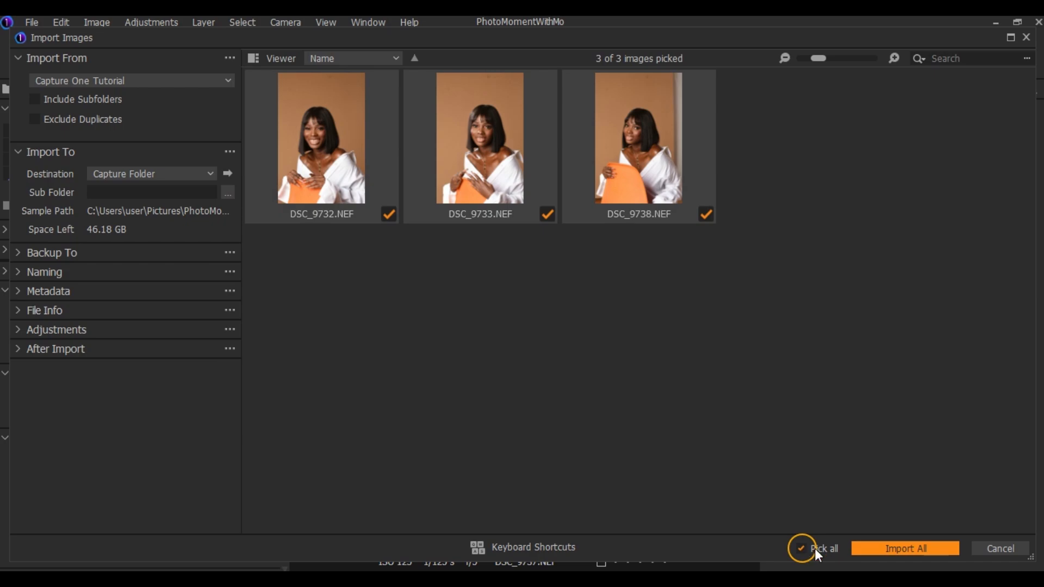
left_click(927, 548)
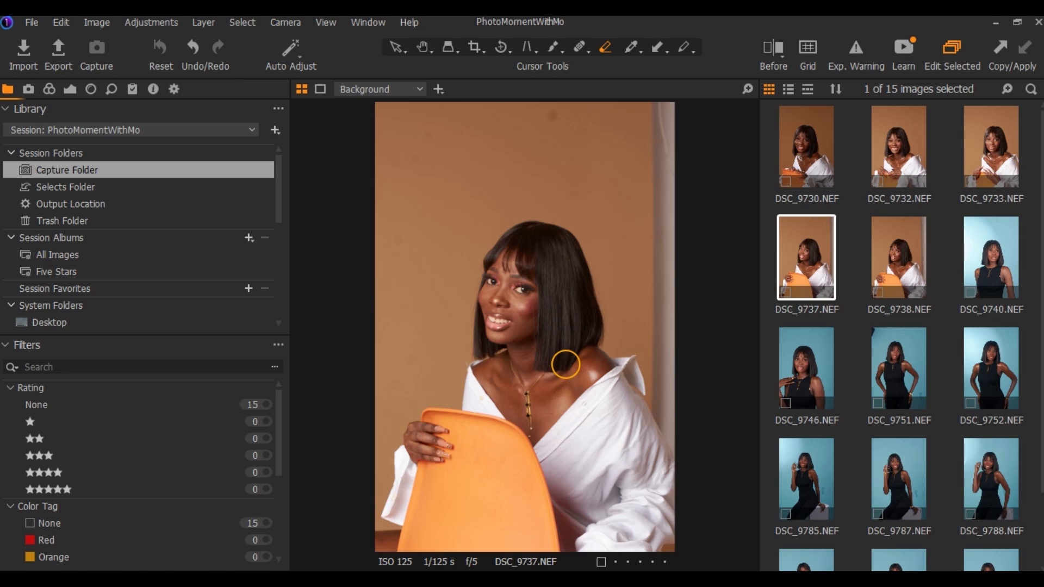
Set the contrast of DSC_9737.NEF to 4 and its brightness to 1
key("ctrl+4")
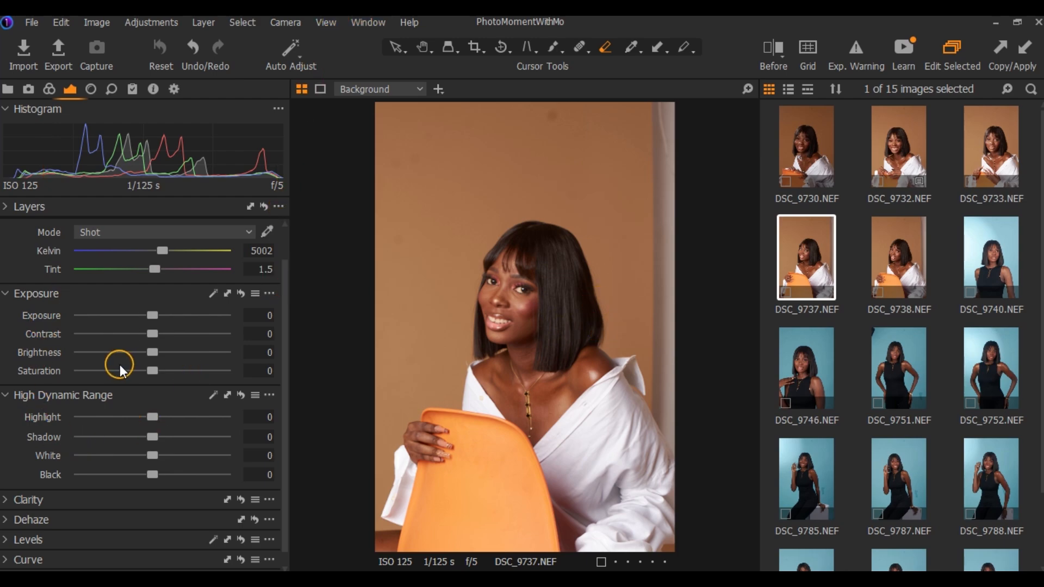
left_click(22, 294)
left_click_drag(152, 336, 160, 332)
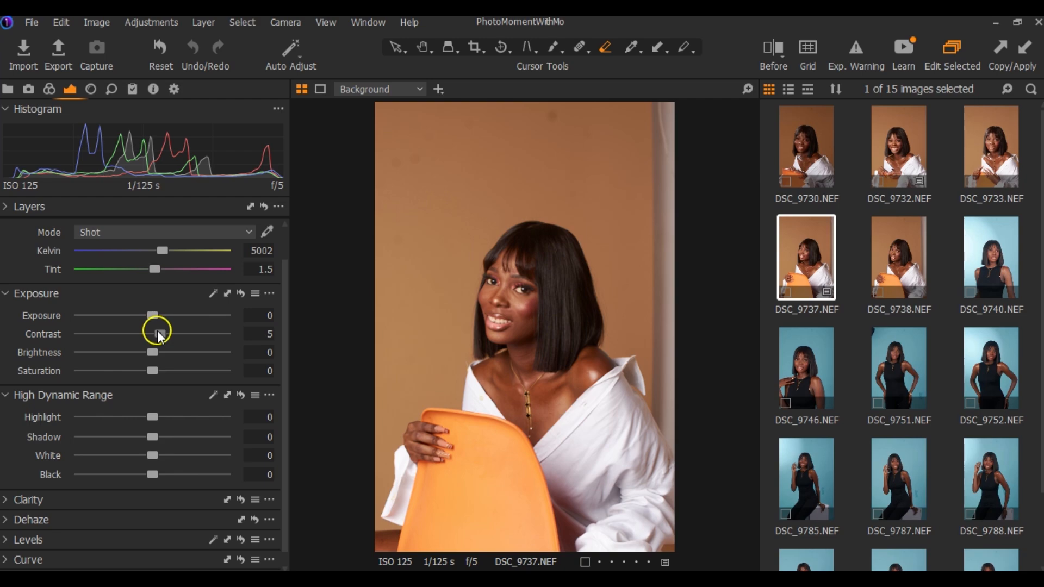
left_click_drag(160, 336, 158, 337)
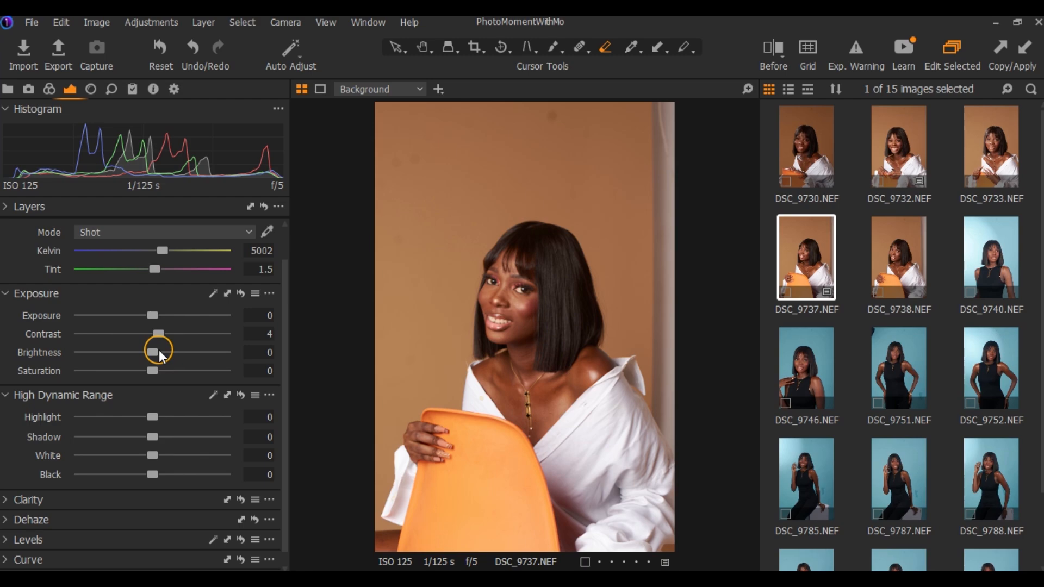
left_click_drag(152, 351, 152, 351)
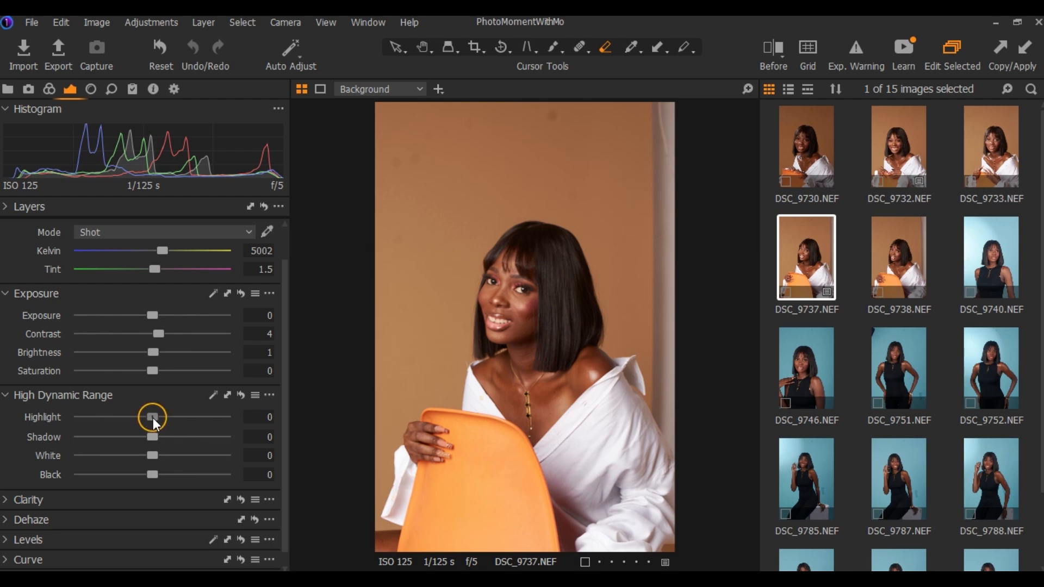
Set the high dynamic range values to Highlight -4, Shadow 2 and Black -4
left_click_drag(152, 417, 109, 426)
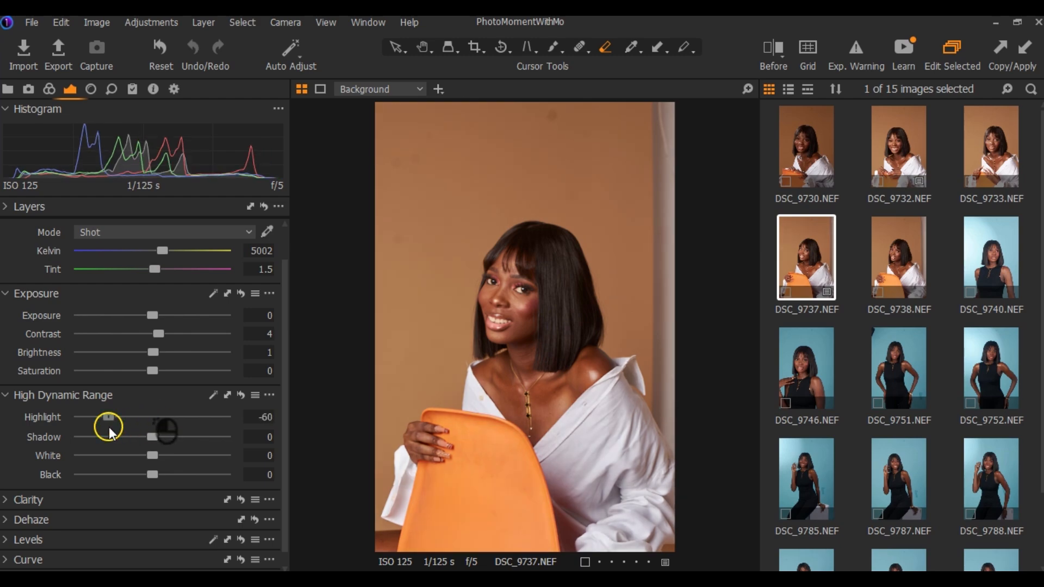
left_click_drag(110, 429, 149, 418)
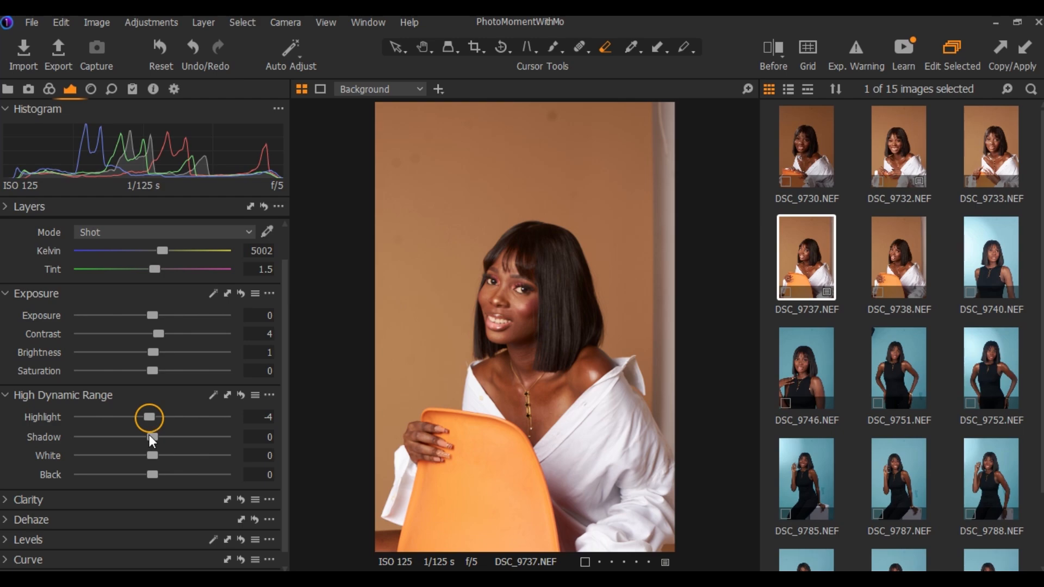
left_click_drag(150, 437, 154, 442)
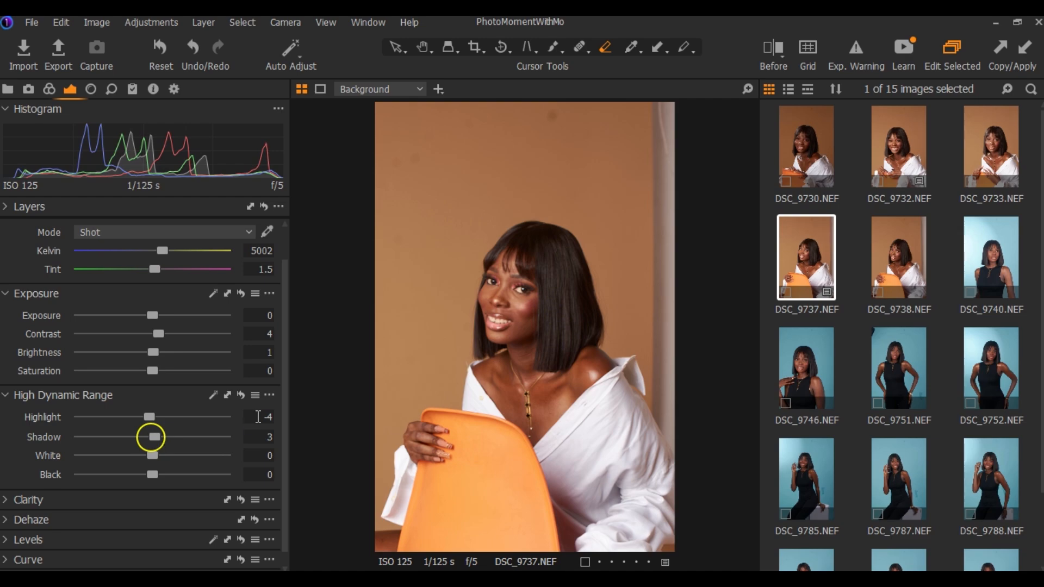
left_click(270, 433)
type("2")
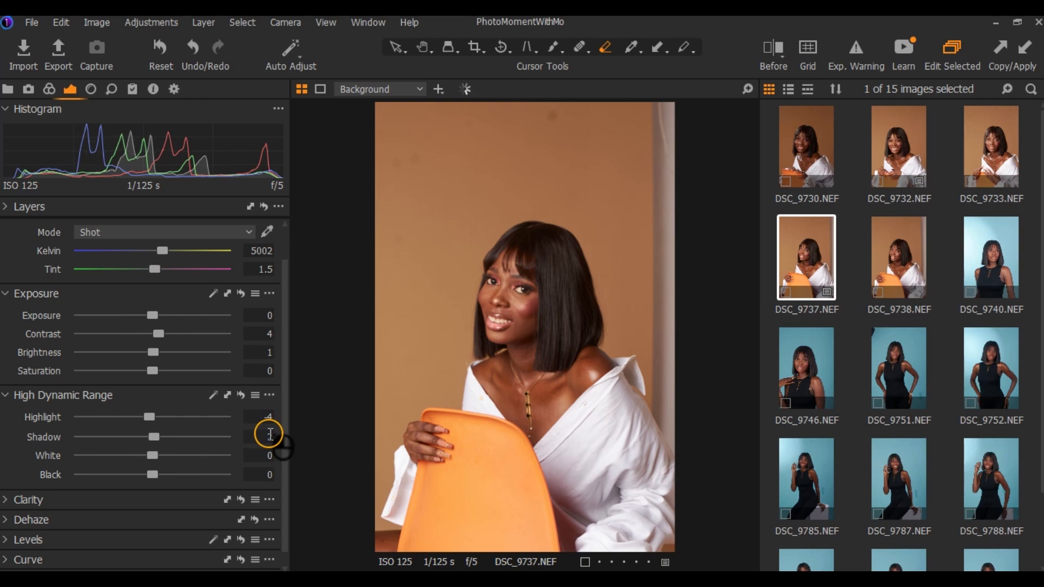
key("Return")
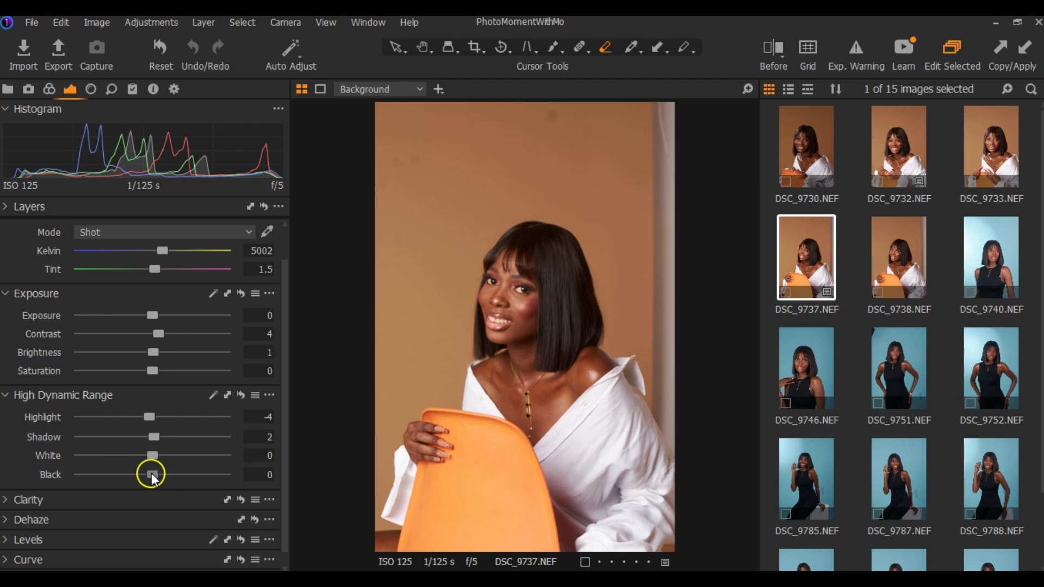
mouse_move(151, 475)
left_mouse_down()
mouse_move(230, 475)
mouse_move(82, 474)
mouse_move(161, 475)
mouse_move(148, 475)
left_mouse_up()
Compare the portrait before and after the adjustments with the split view, and return to the normal view
left_click(770, 57)
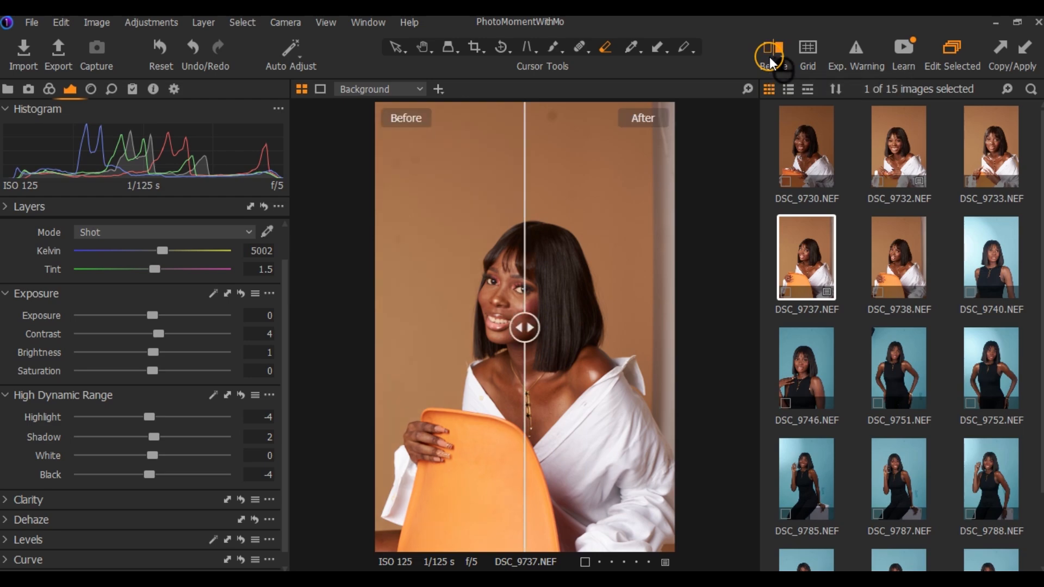
left_click_drag(527, 330, 507, 358)
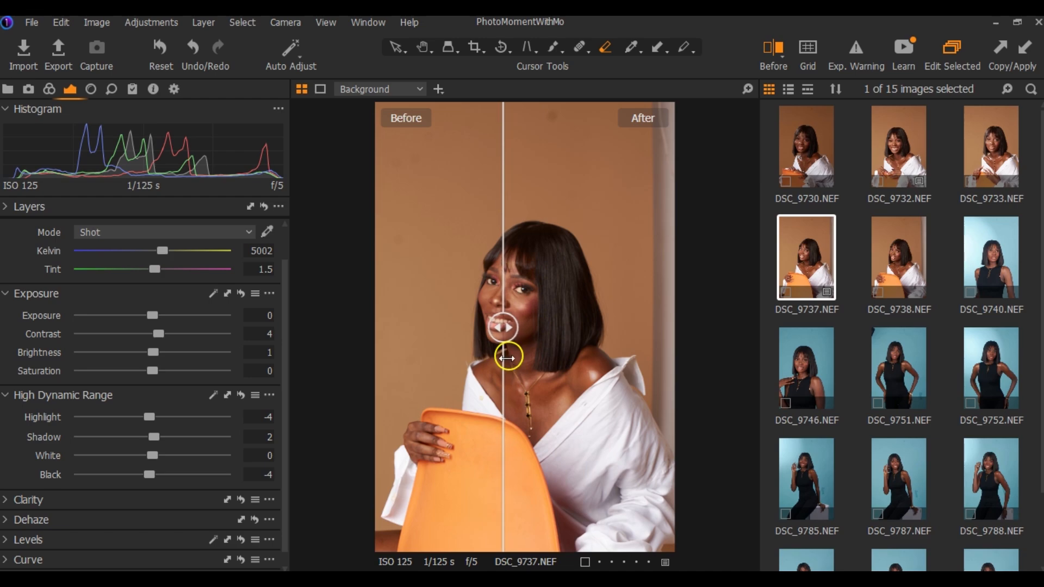
key("y")
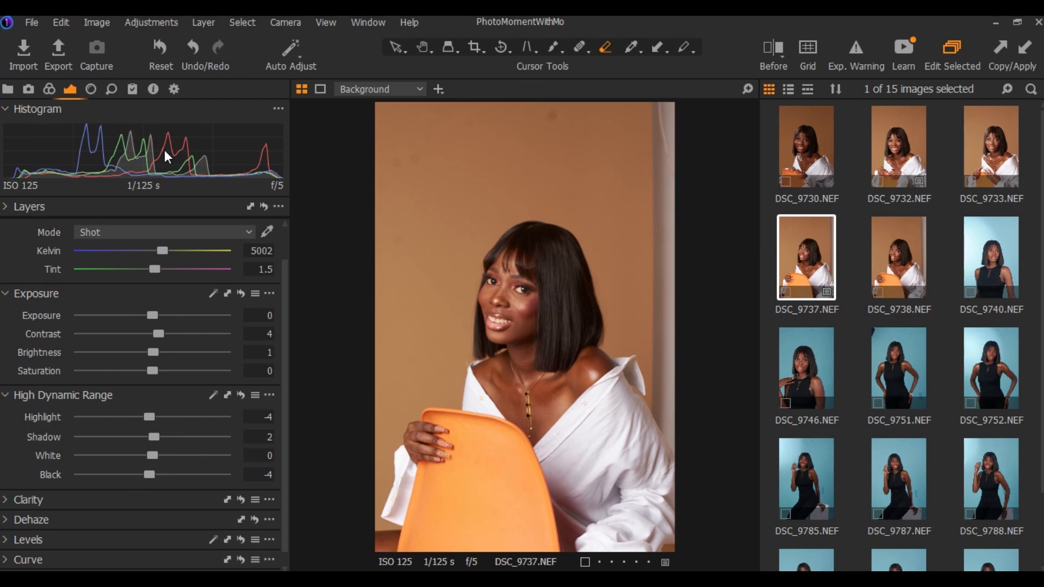
Add a new filled adjustment layer above the Background and toggle the layer off and on
left_click(84, 157)
left_click(150, 217)
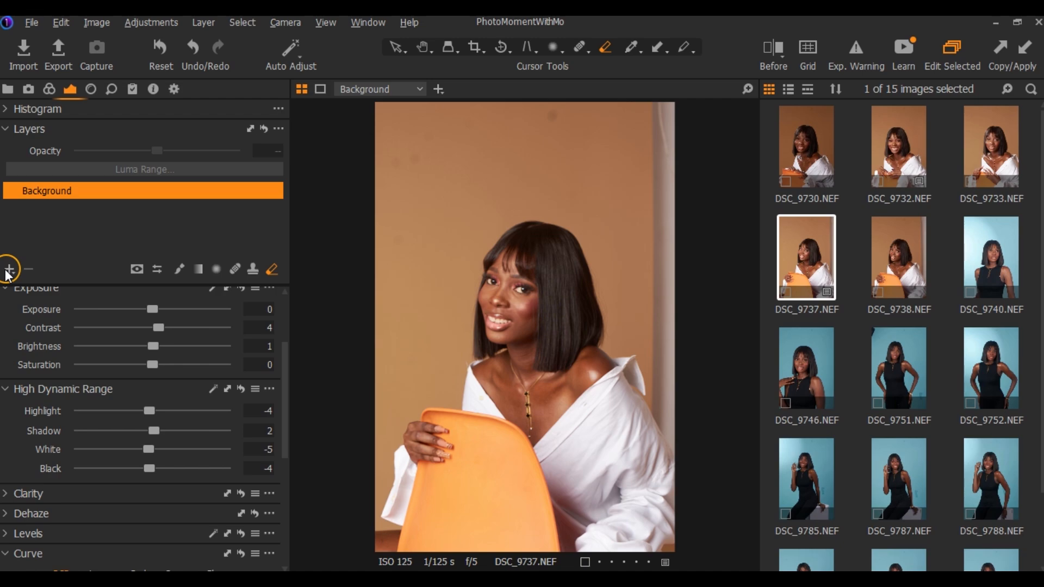
left_click(9, 269)
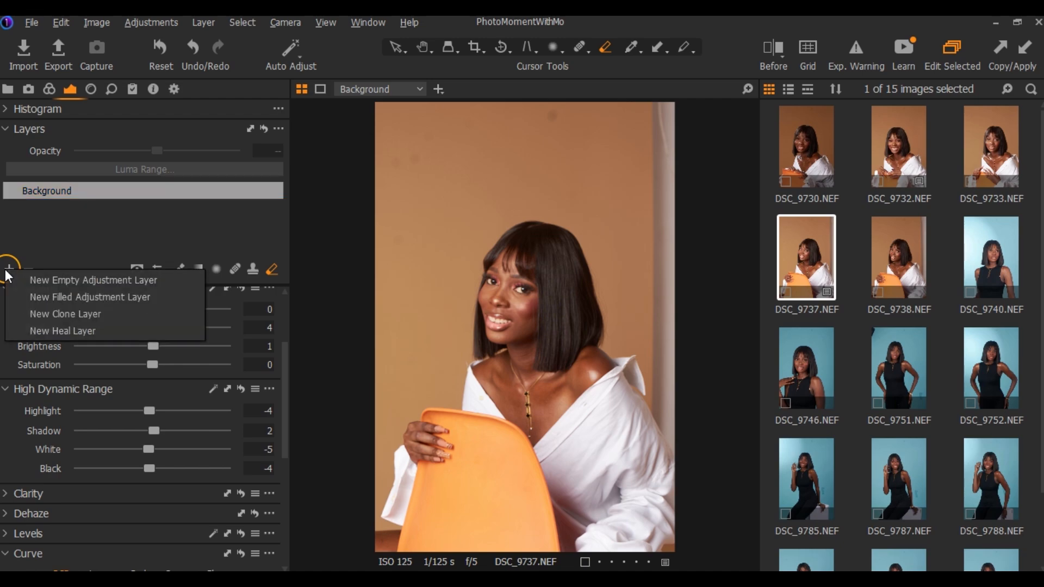
left_click(53, 299)
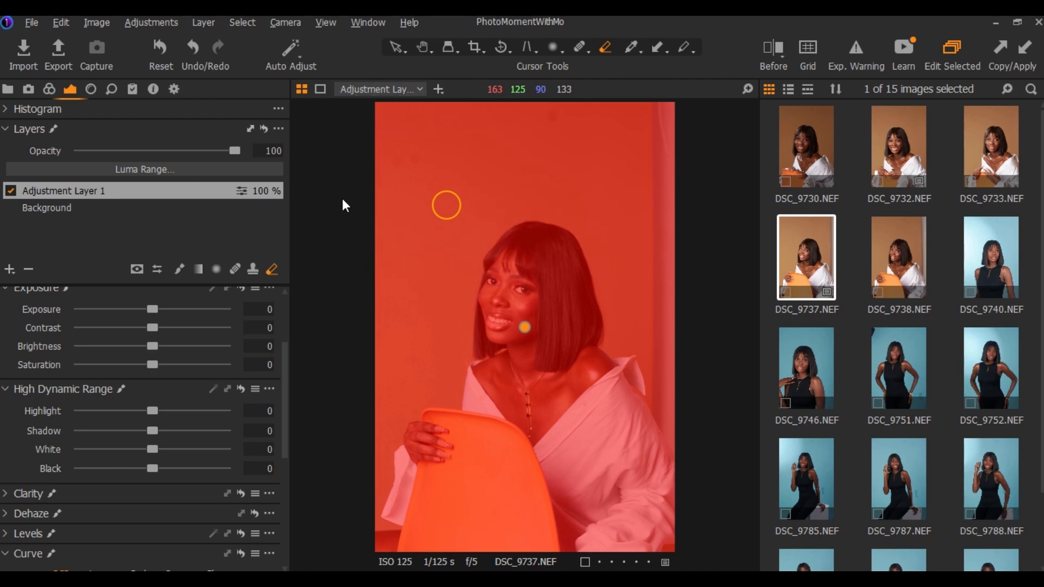
left_click(10, 191)
left_click(10, 190)
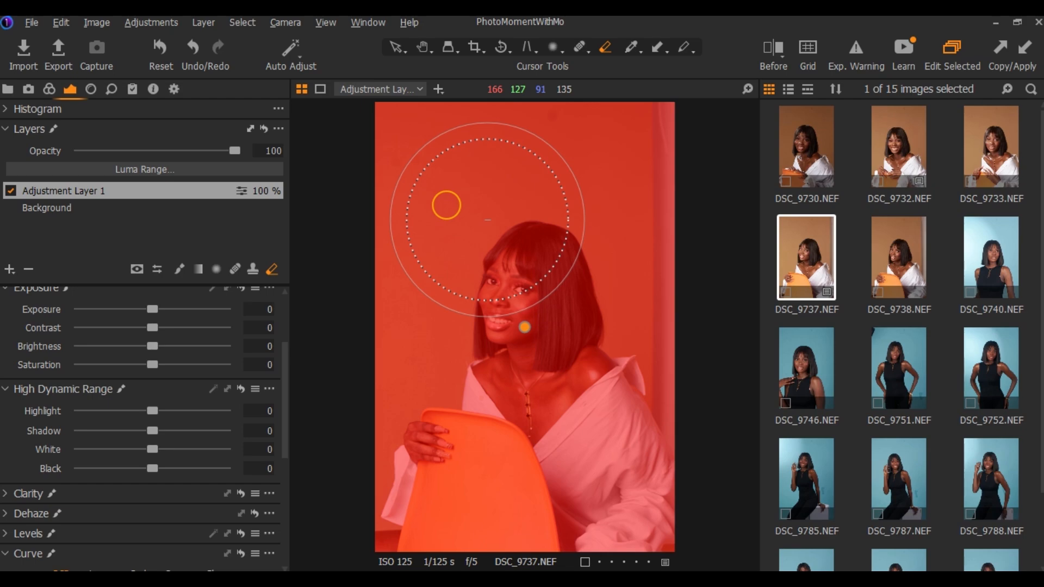
Try larger and smaller eraser brush sizes over the masked portrait, and delete the filled adjustment layer
key("bracketright")
key("bracketright")
key("bracketright")
key("bracketright")
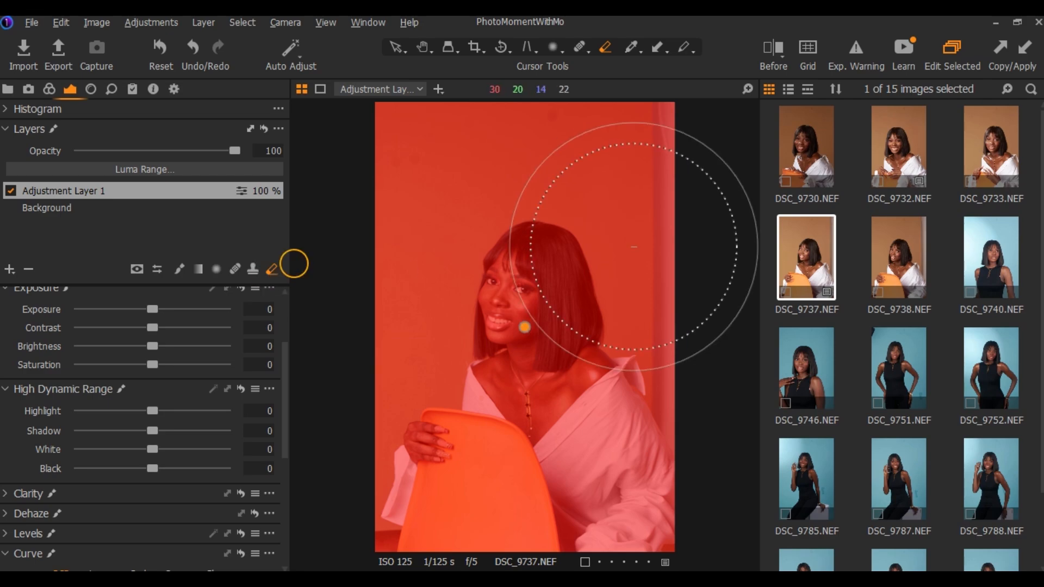
key("bracketleft")
key("bracketleft")
key("bracketleft")
key("bracketleft")
key("bracketleft")
key("bracketleft")
key("bracketleft")
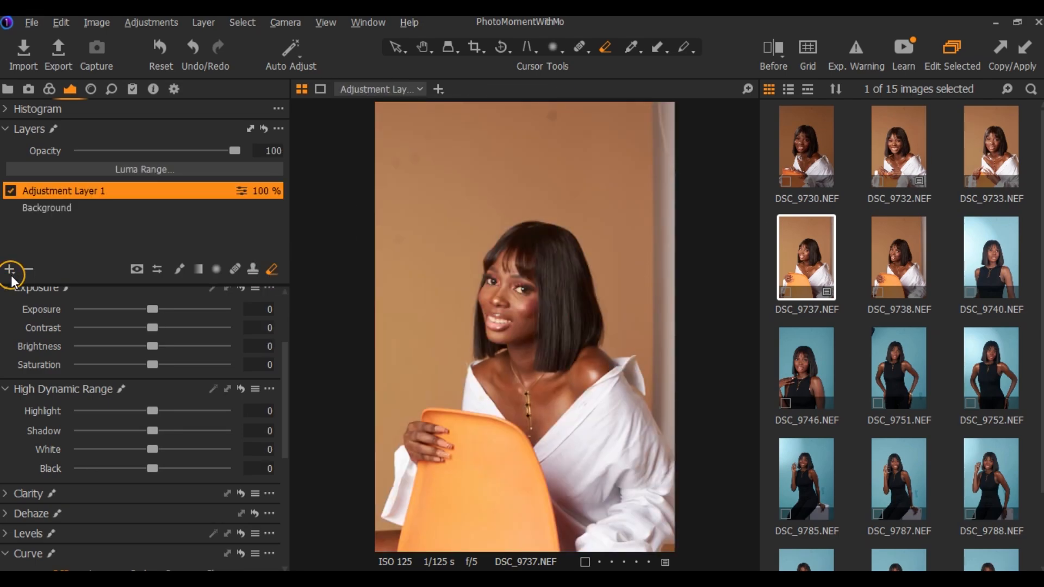
left_click(29, 269)
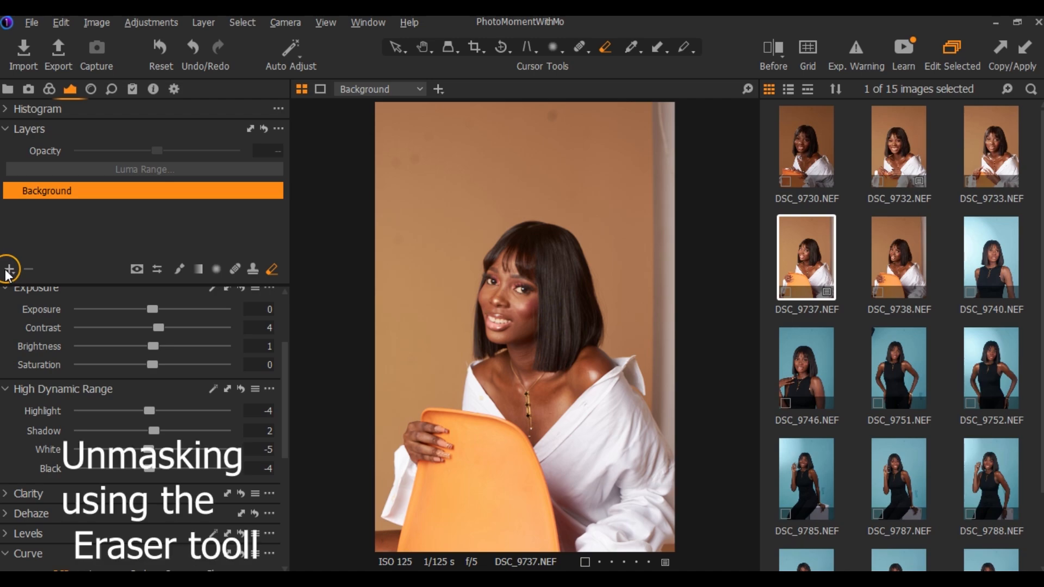
Add a new filled adjustment layer and erase its mask from the backdrop around the woman and chair
left_click(9, 269)
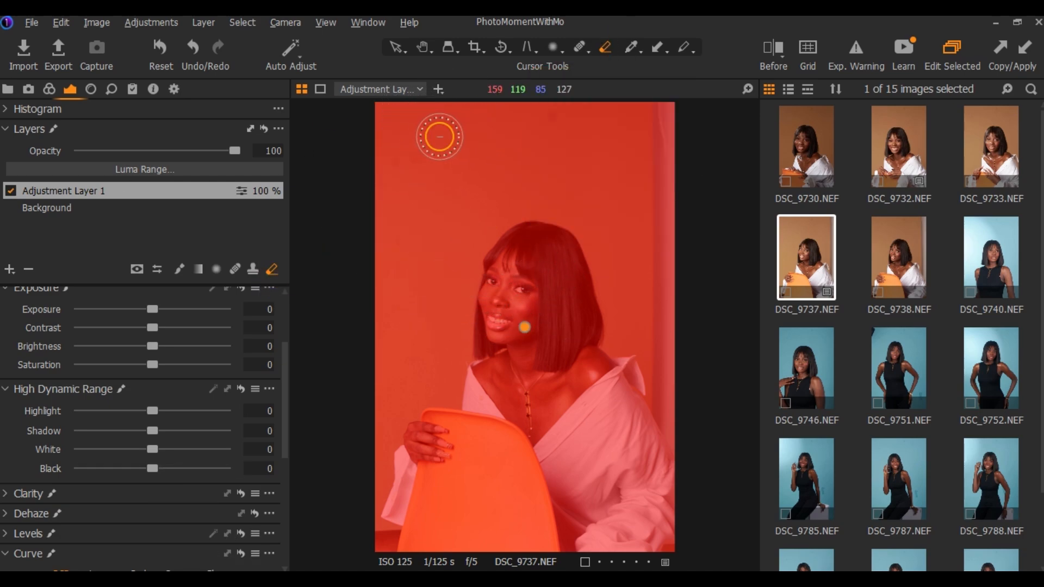
mouse_move(450, 174)
left_mouse_down()
mouse_move(373, 217)
mouse_move(518, 187)
mouse_move(669, 75)
mouse_move(594, 249)
mouse_move(644, 261)
mouse_move(611, 242)
mouse_move(656, 347)
left_mouse_up()
mouse_move(405, 383)
left_mouse_down()
mouse_move(421, 301)
mouse_move(435, 348)
mouse_move(452, 256)
mouse_move(611, 245)
left_mouse_up()
key("m")
key("m")
left_click_drag(376, 469, 373, 505)
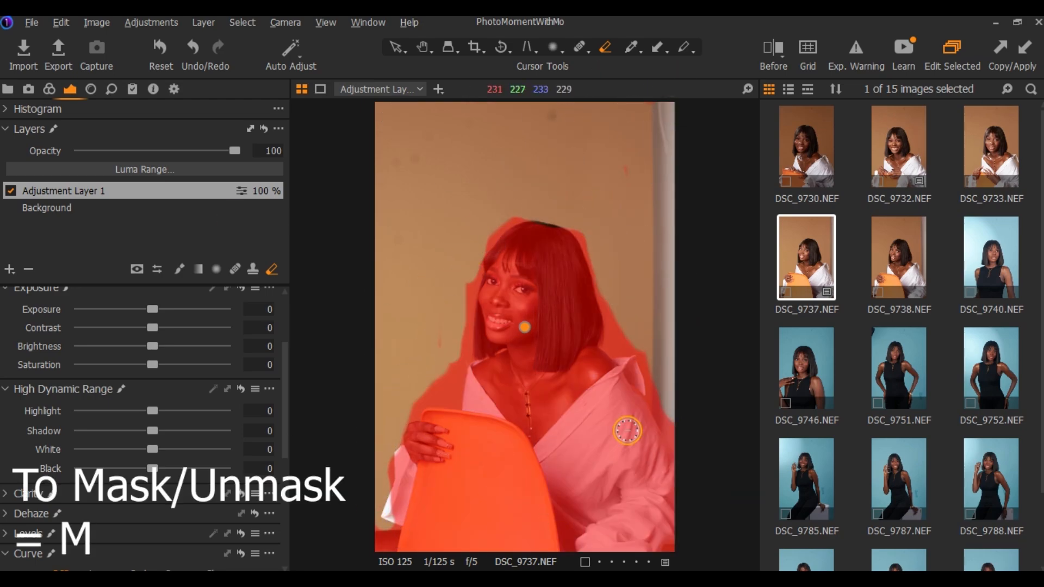
Hide the adjustment layer's mask overlay, review the mask display options, and toggle the overlay on and off again
key("m")
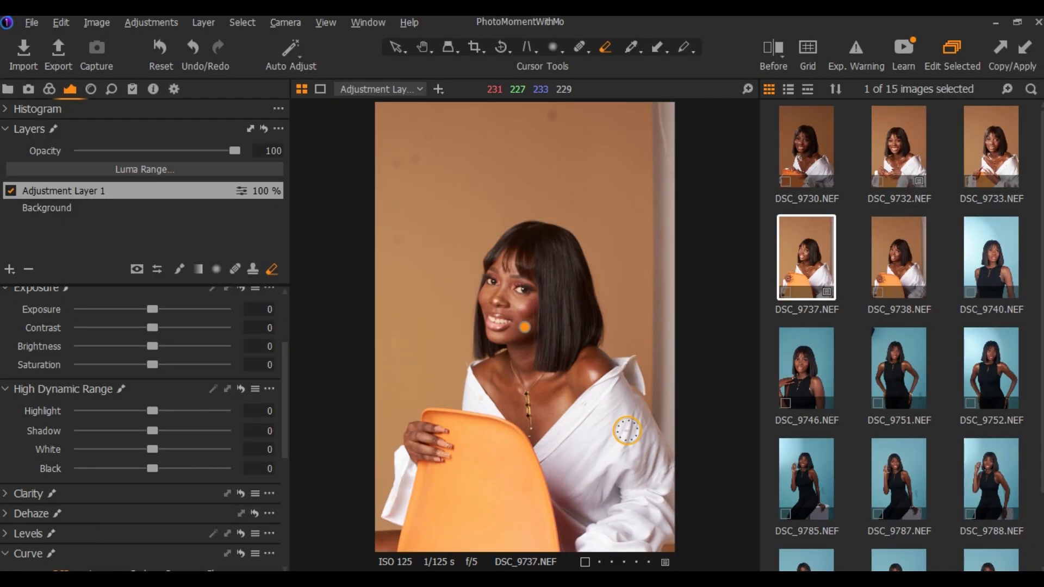
left_click(138, 257)
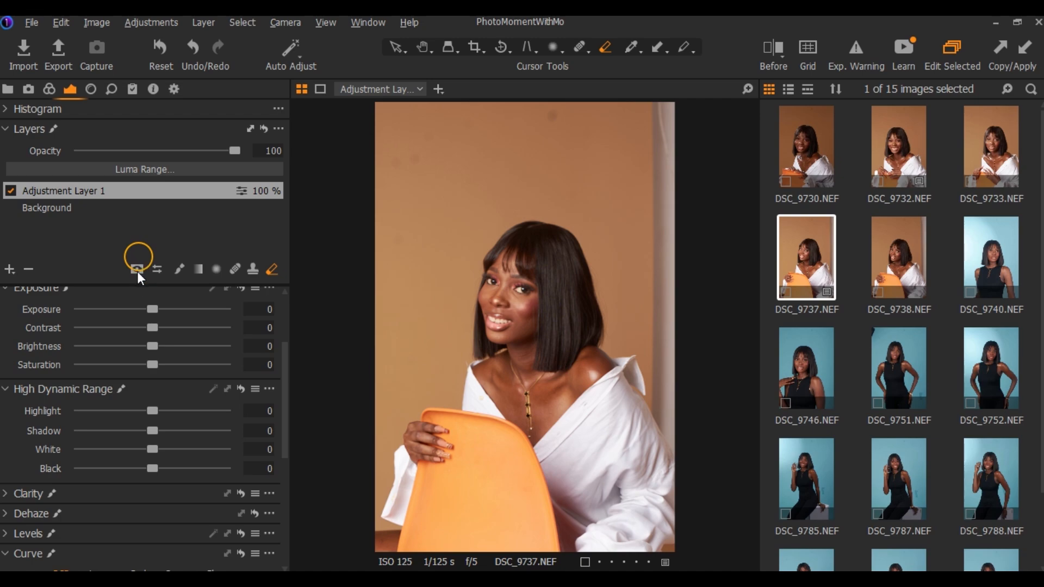
left_click(137, 270)
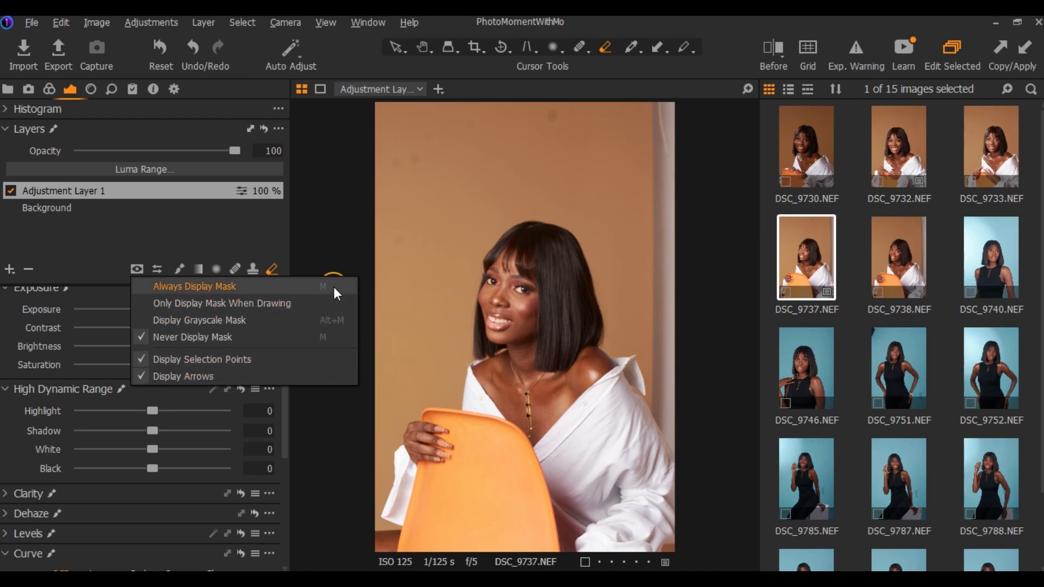
left_click(672, 81)
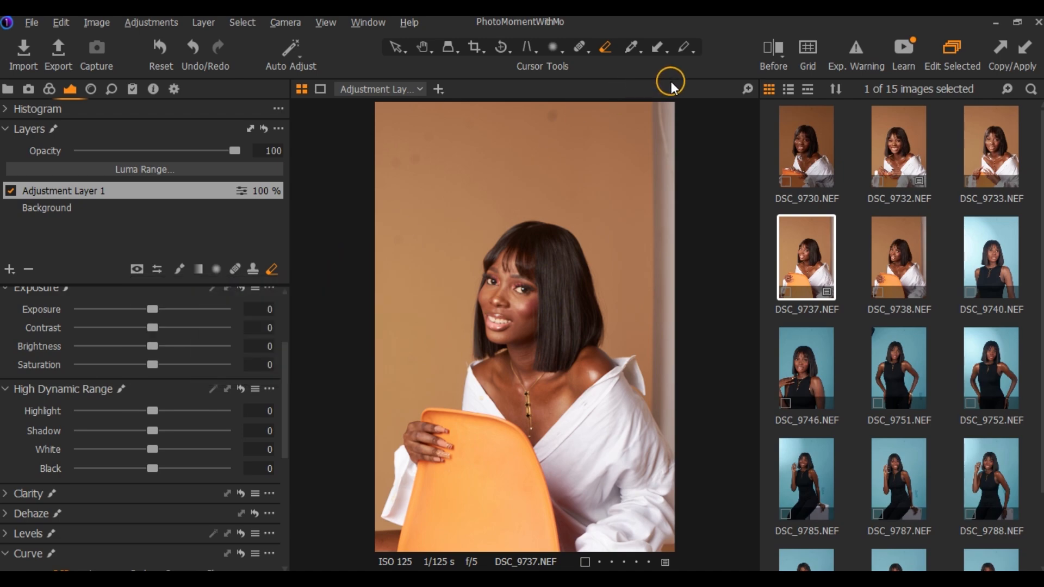
key("m")
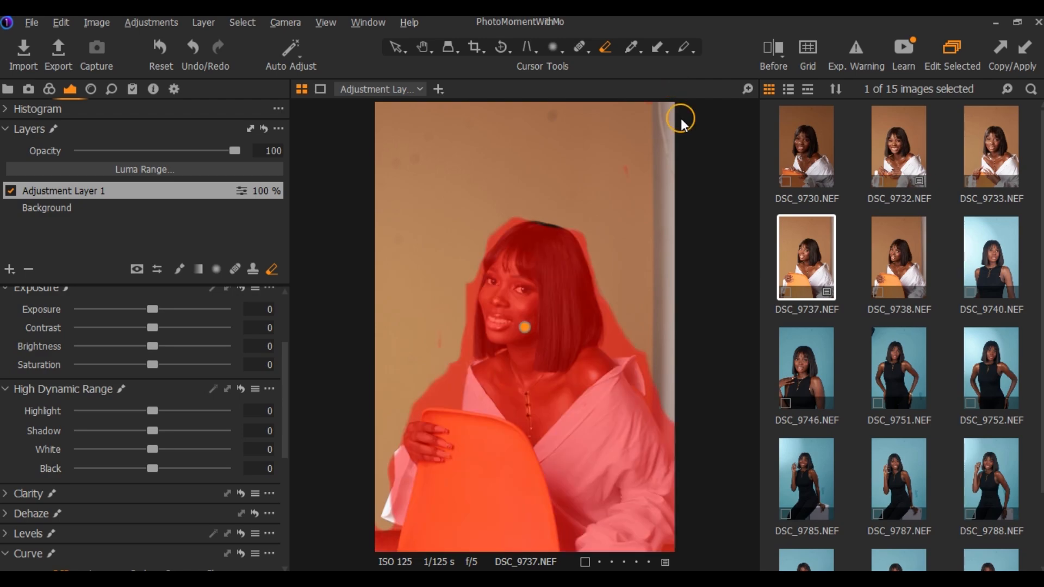
key("m")
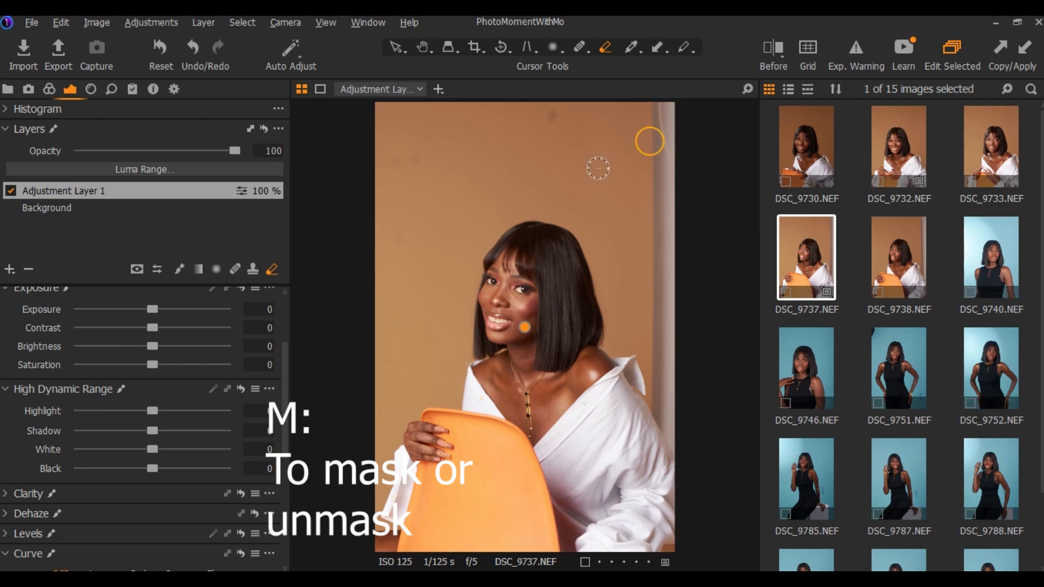
Expand the Curve tool for the adjustment layer and add a midtone point to its RGB curve
left_click(6, 554)
scroll(156, 369, "down", 1)
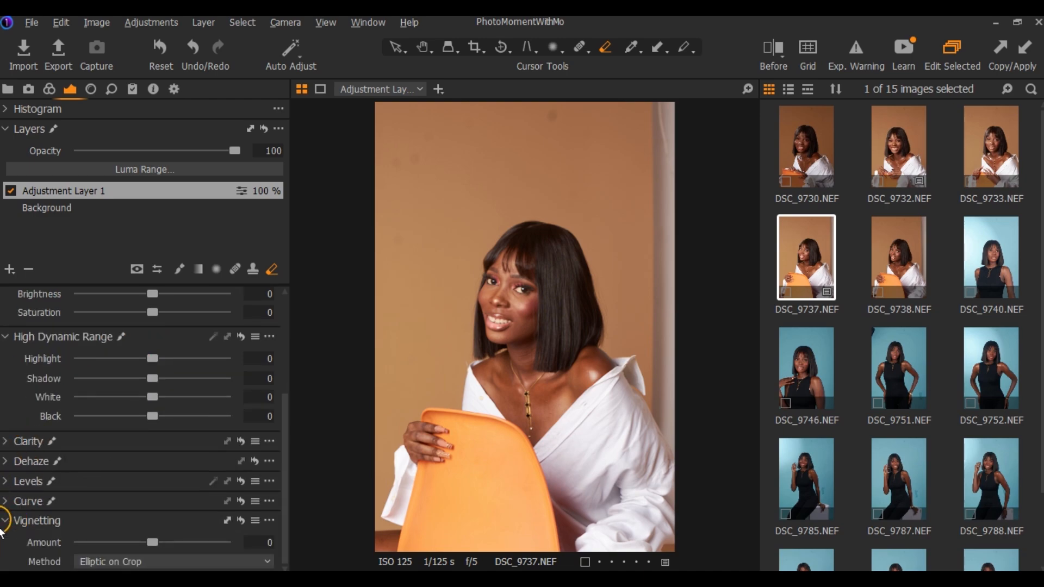
left_click(5, 502)
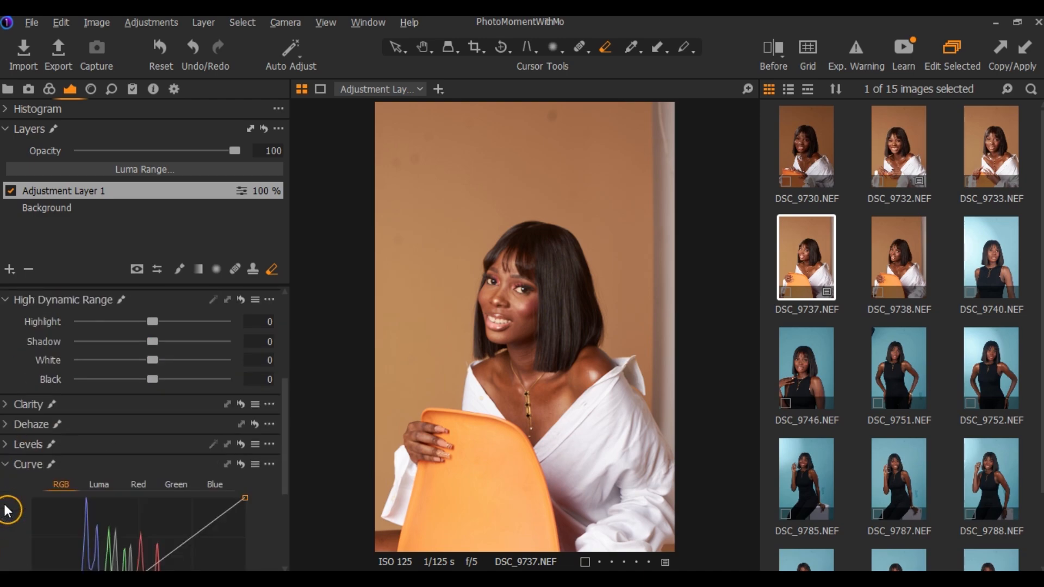
scroll(238, 320, "down", 2)
scroll(237, 320, "down", 1)
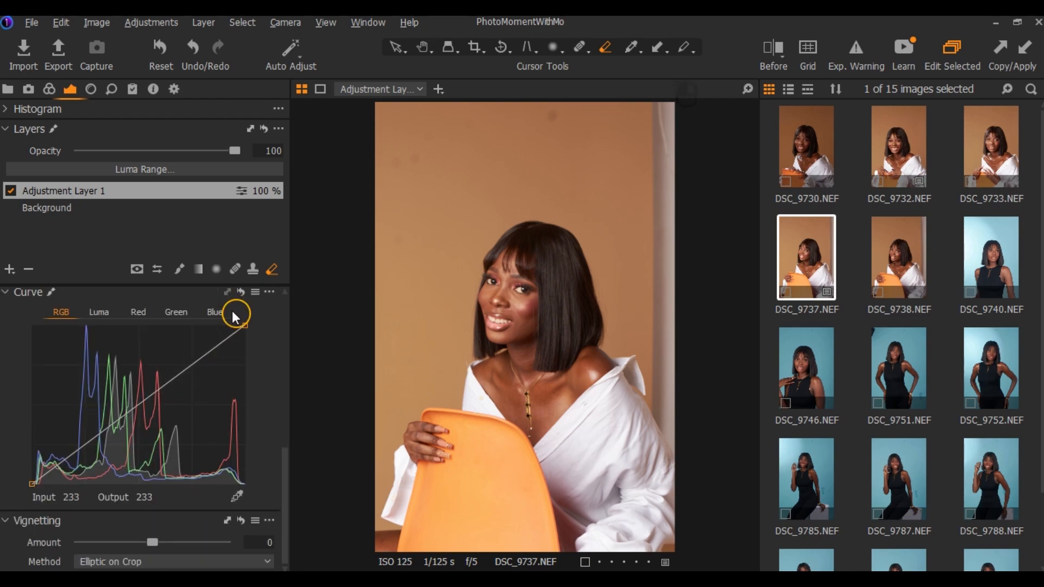
left_click(136, 402)
Rename Adjustment Layer 1 to highlight
double_click(94, 193)
type("h")
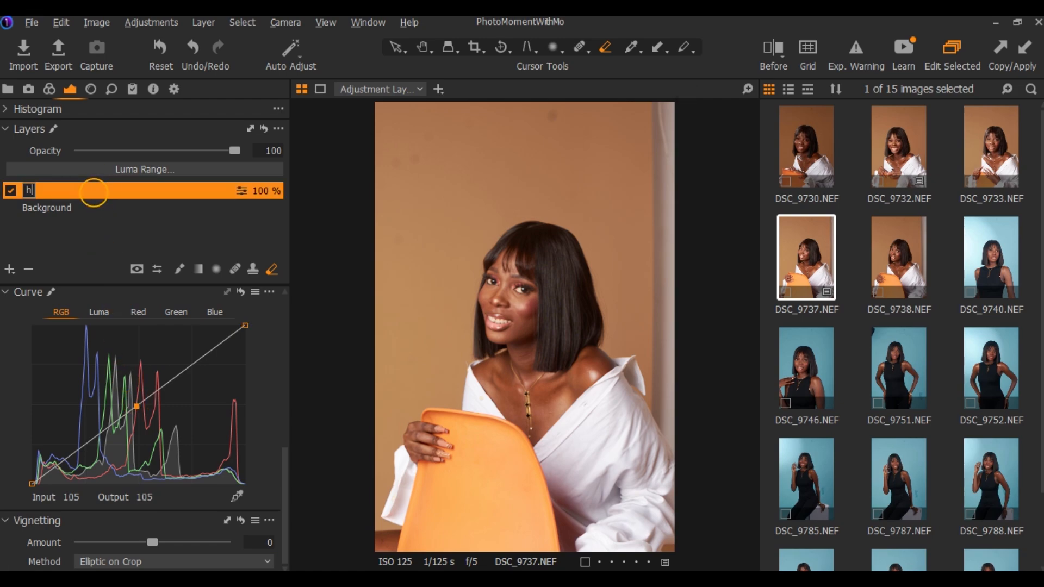
type("ighlight")
key("Return")
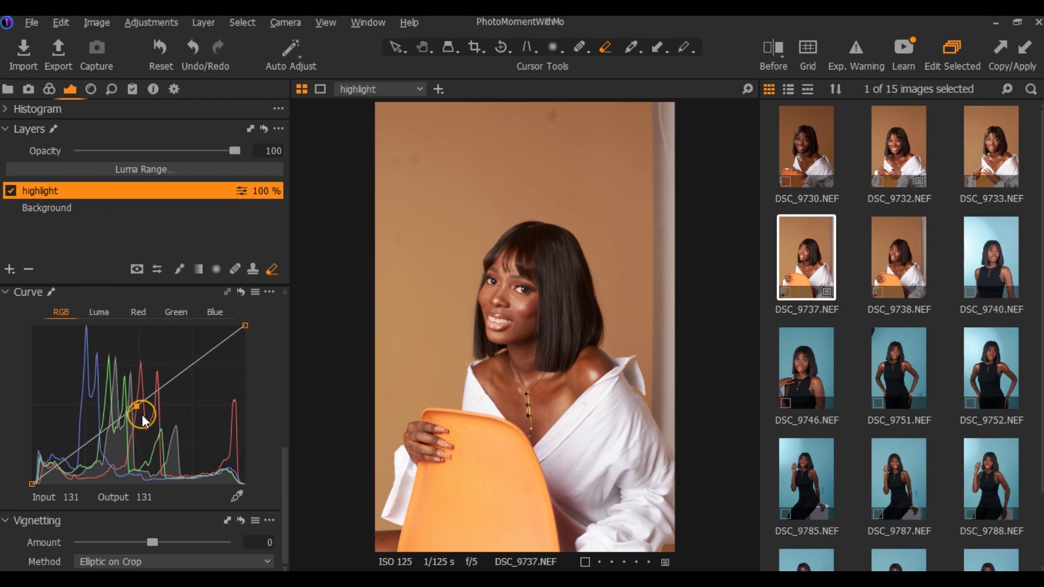
Raise the highlight layer's RGB curve midpoint slightly above the diagonal and erase the brightened halo on the backdrop around the woman
left_click_drag(137, 401, 135, 395)
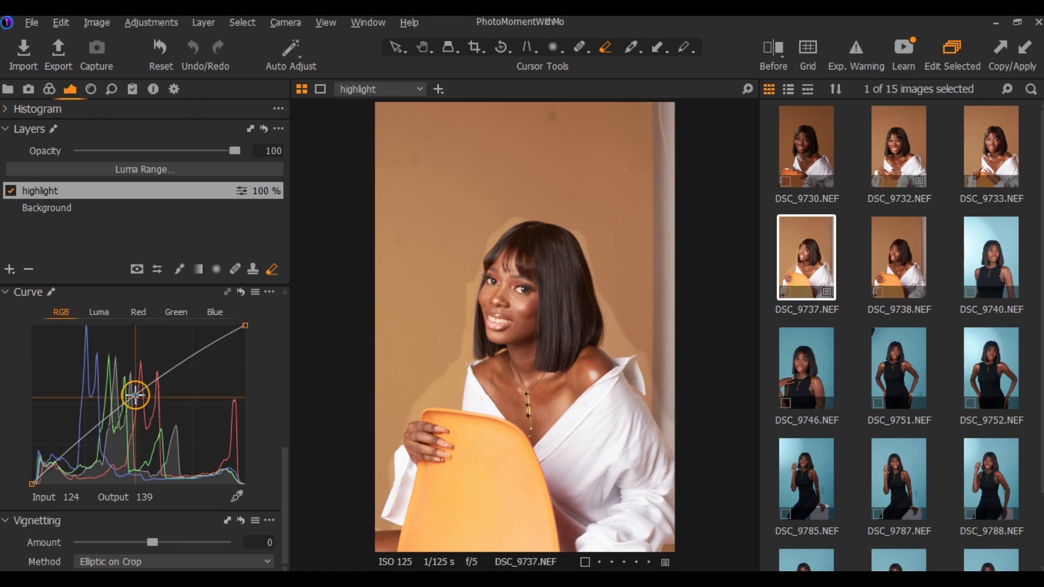
left_click_drag(135, 398, 136, 395)
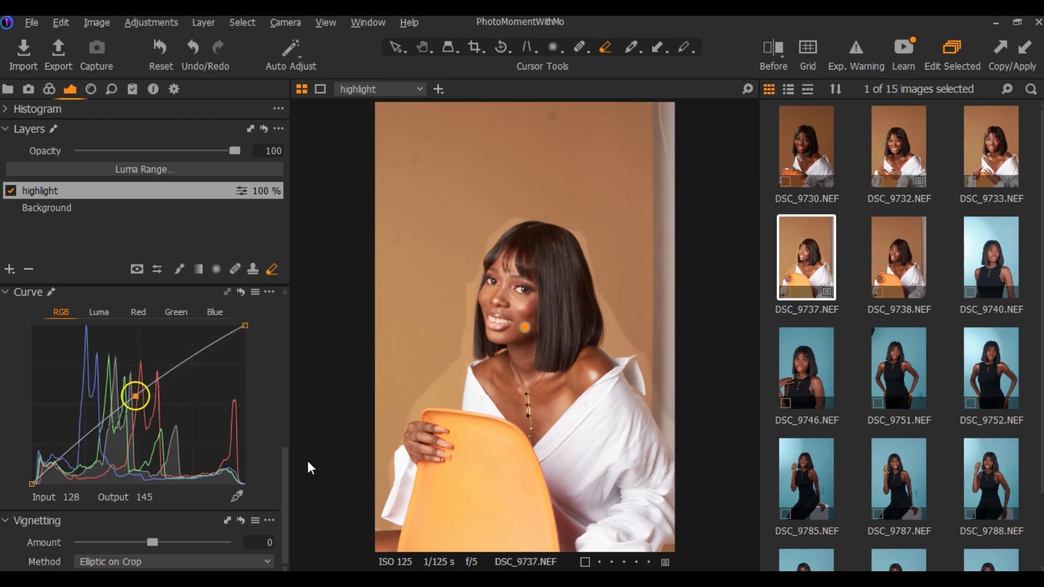
left_click(455, 562)
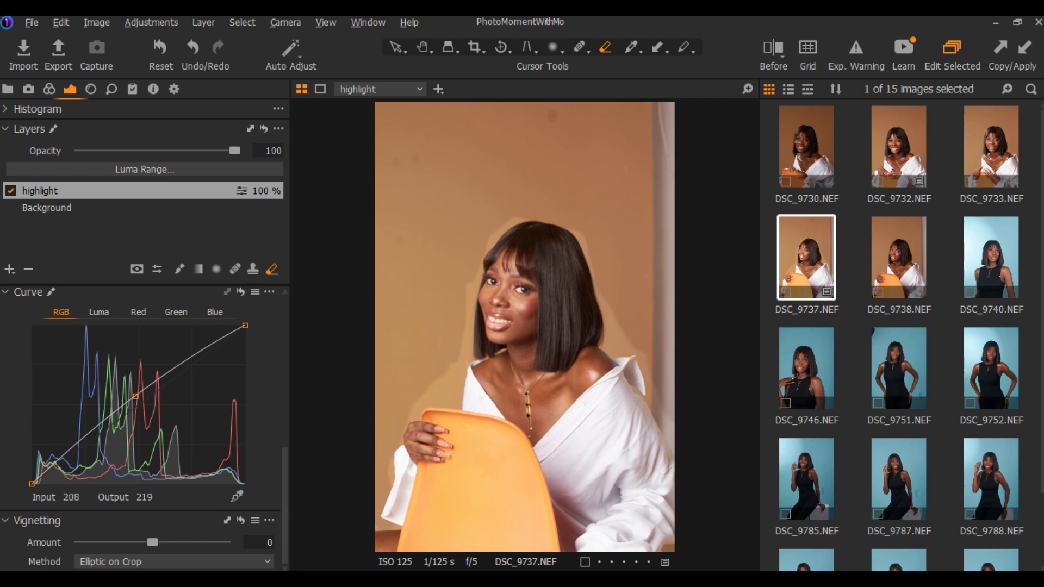
left_click(430, 416)
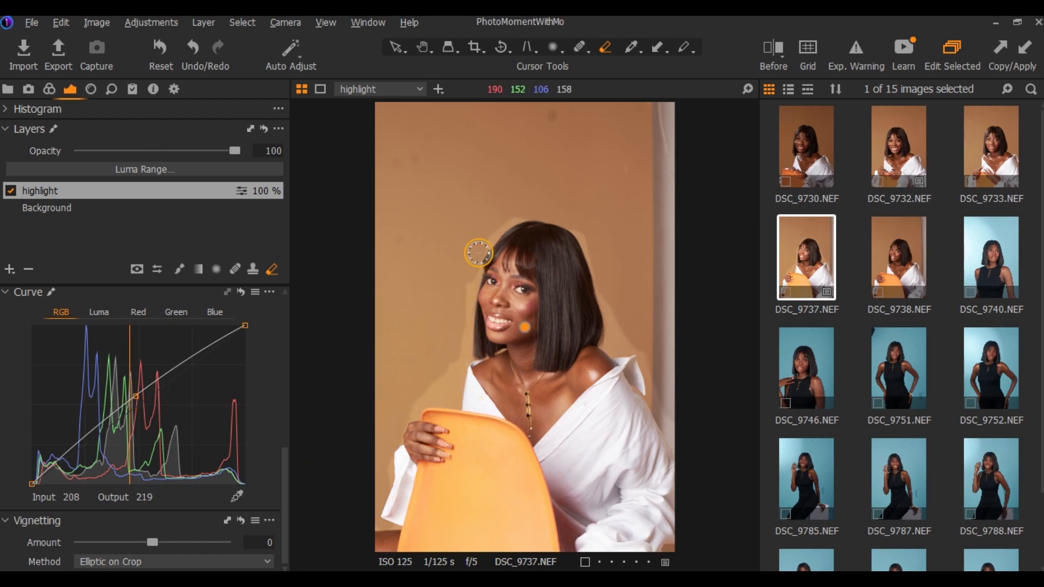
left_click(450, 398)
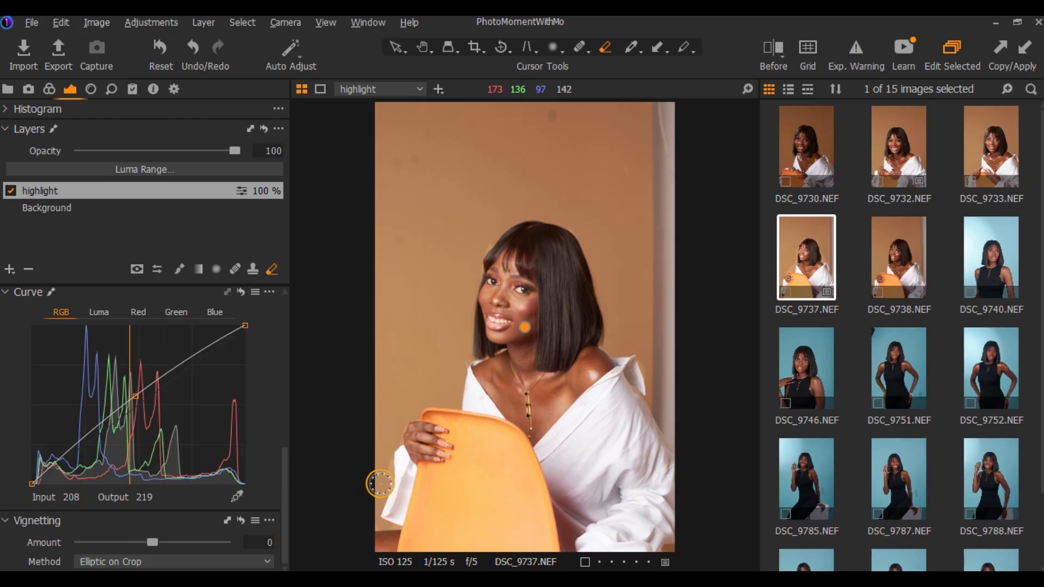
mouse_move(380, 482)
left_mouse_down()
mouse_move(384, 457)
mouse_move(385, 482)
left_mouse_up()
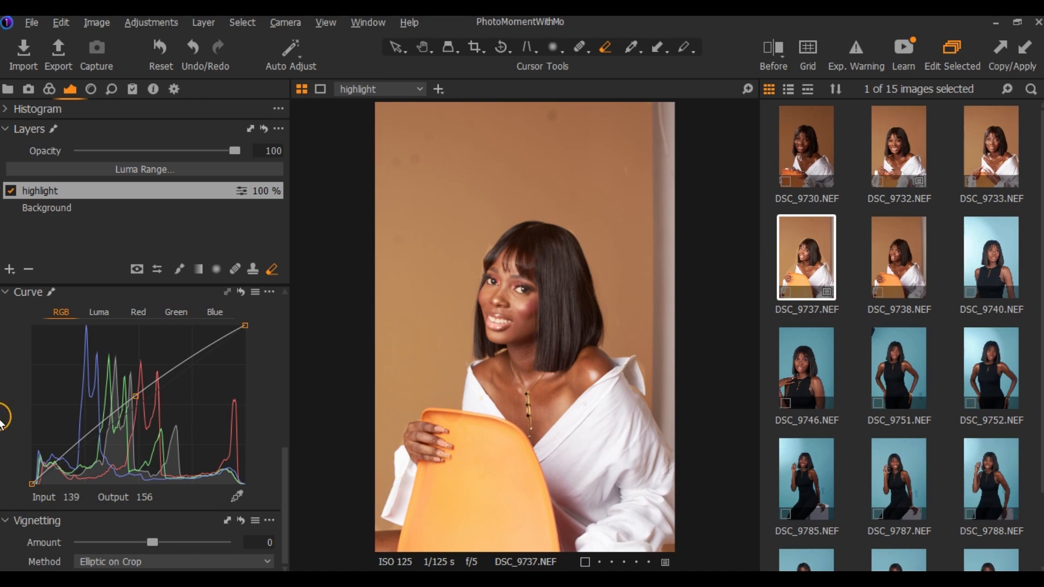
left_click(133, 391)
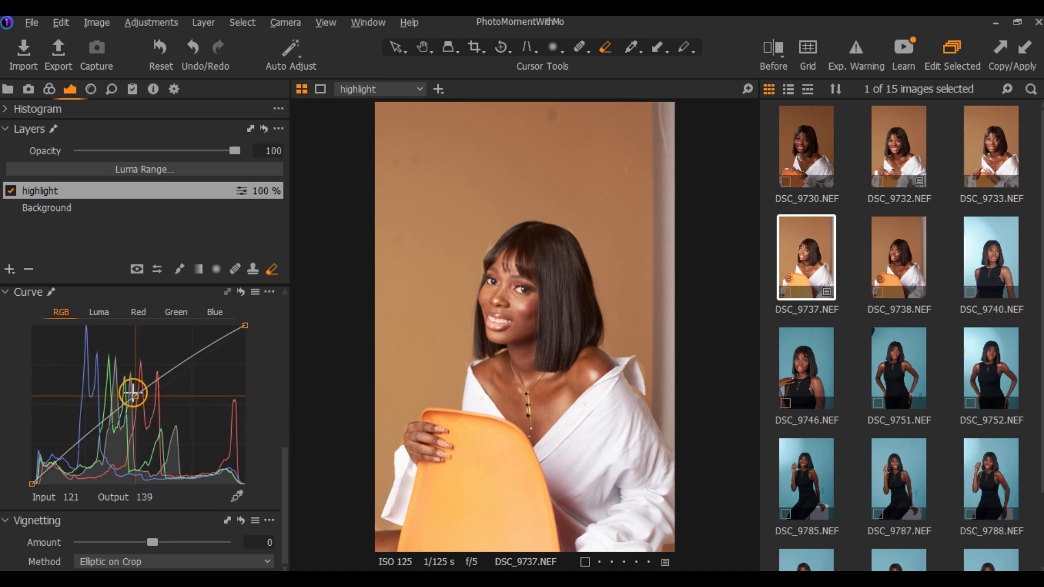
Narrow the highlight layer's Luma Range to 133–178 and check the selection by toggling its mask display
left_click(175, 168)
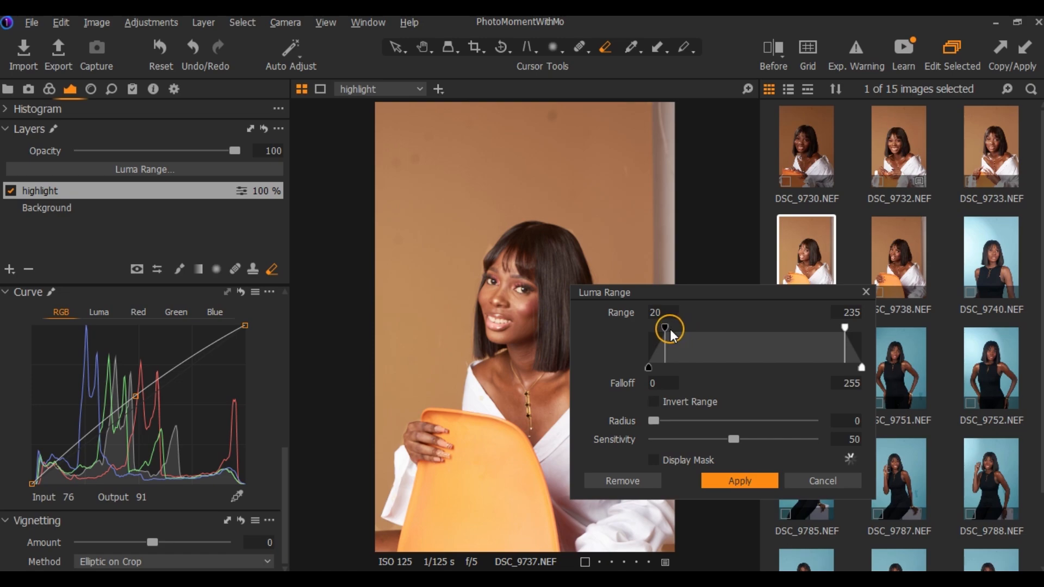
left_click_drag(668, 329, 761, 337)
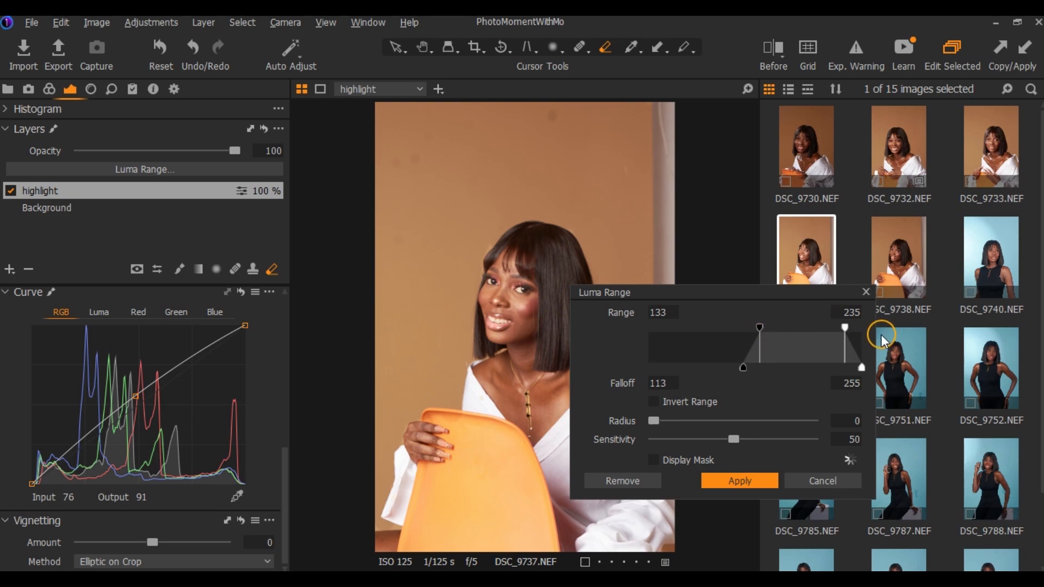
left_click_drag(845, 328, 802, 337)
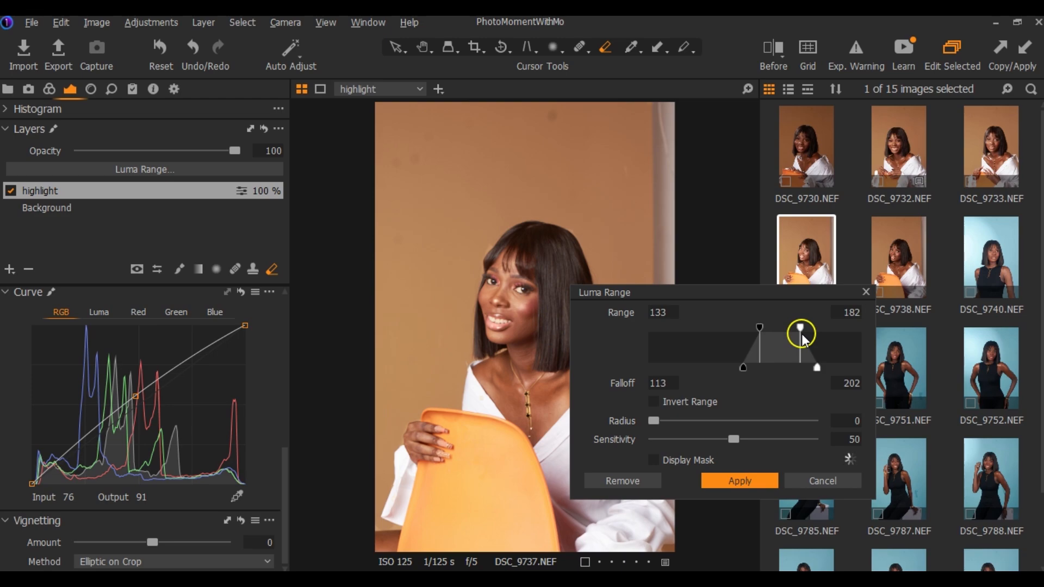
left_click_drag(803, 337, 797, 334)
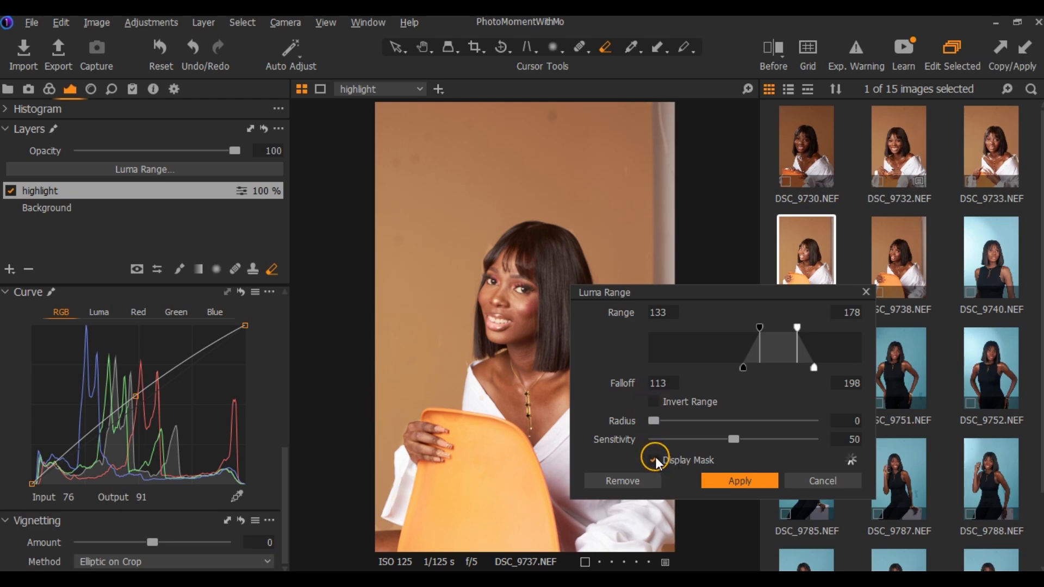
left_click(655, 460)
left_click(655, 458)
left_click(655, 458)
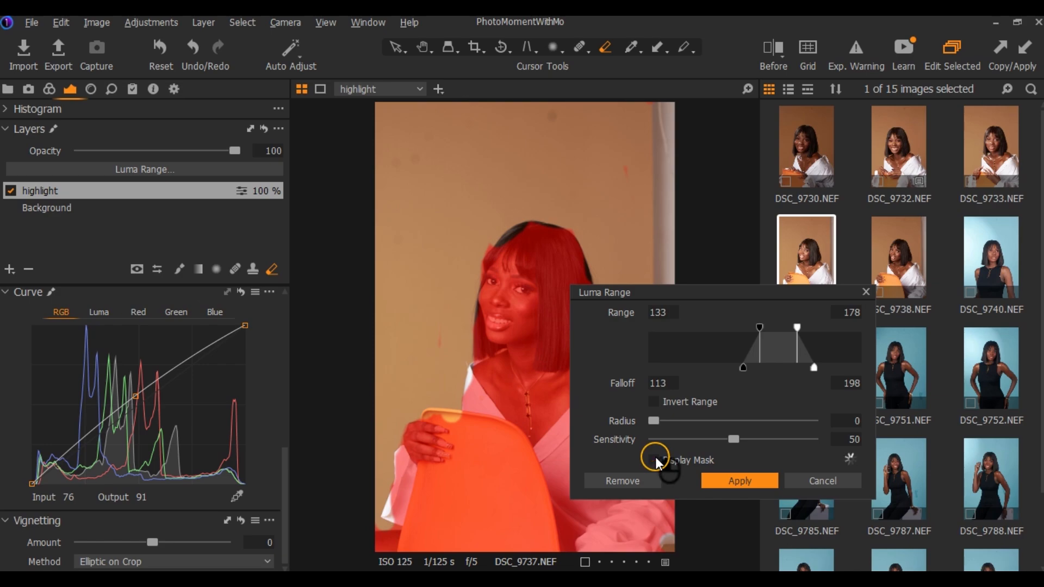
left_click(654, 458)
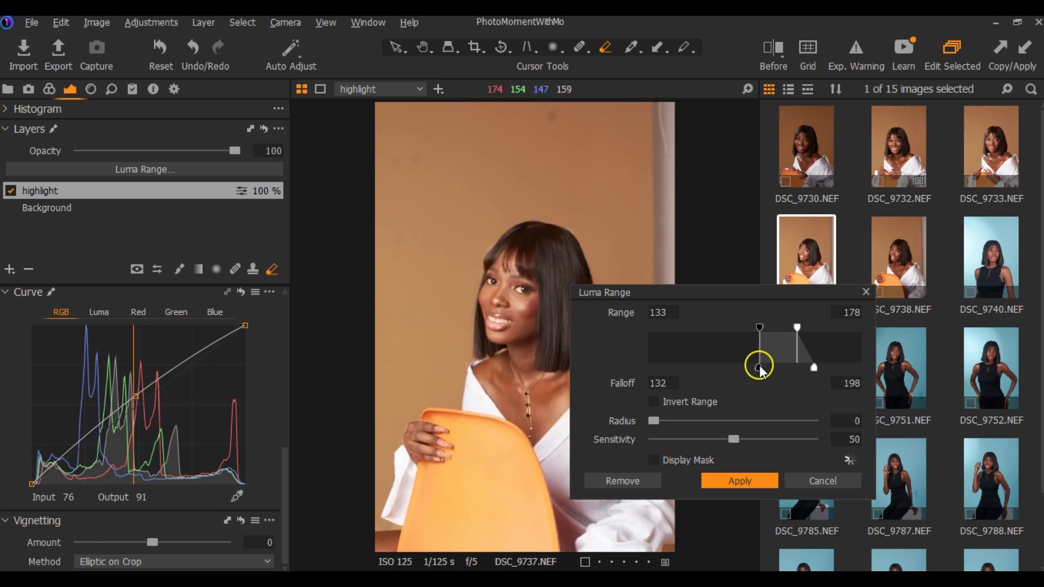
Refine the Luma Range to 125–178 with falloff 75–205, radius 1 and sensitivity 67, apply it, and lower the highlight layer's opacity to 21
left_click_drag(743, 367, 709, 368)
left_click_drag(814, 368, 820, 368)
left_click_drag(759, 327, 752, 327)
left_click_drag(734, 441, 759, 443)
left_click_drag(649, 423, 672, 422)
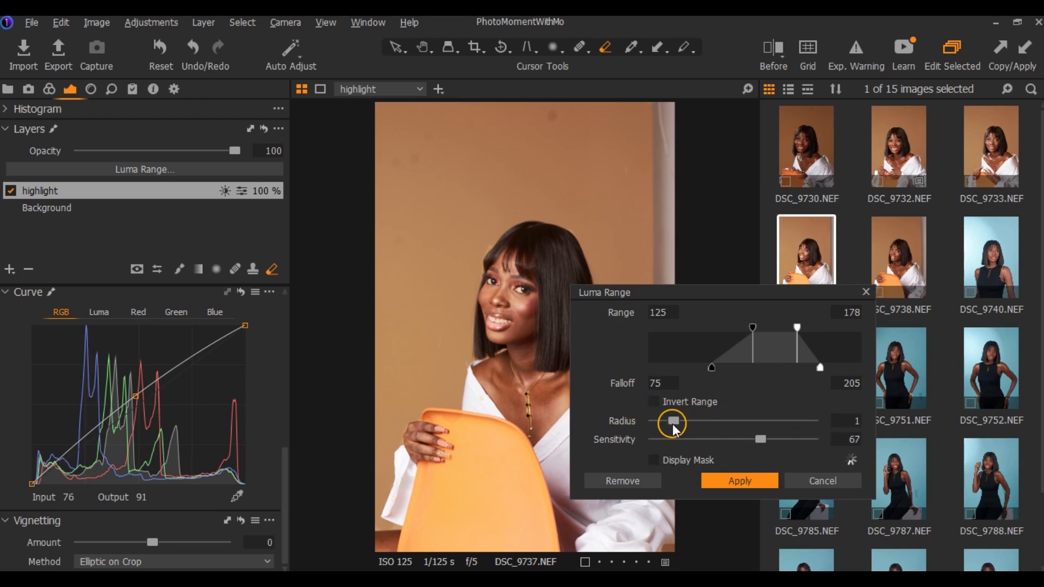
left_click(736, 482)
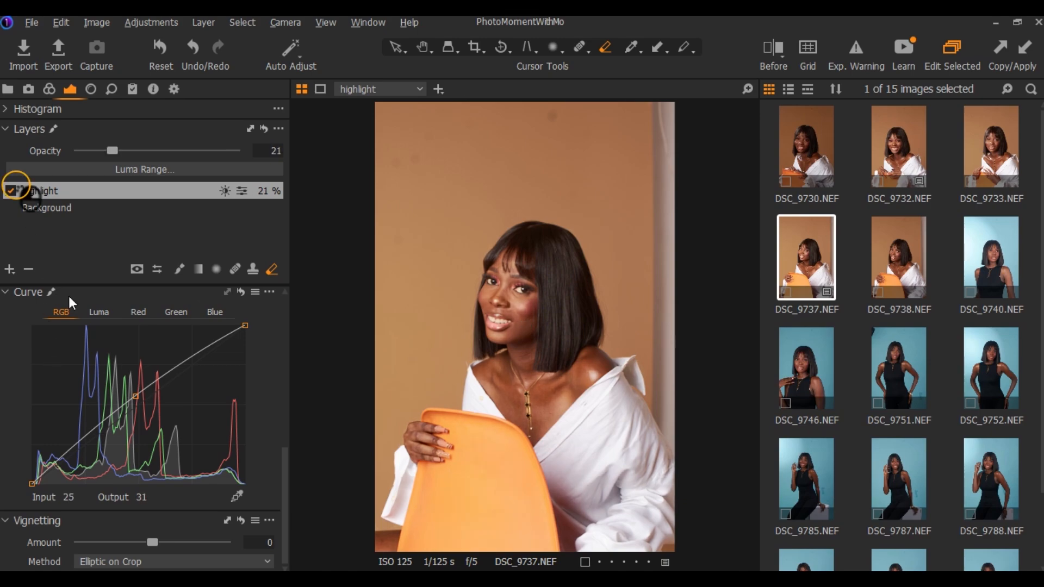
Add a new filled adjustment layer named shadows and pull its RGB curve midpoint slightly below the diagonal
left_click(9, 269)
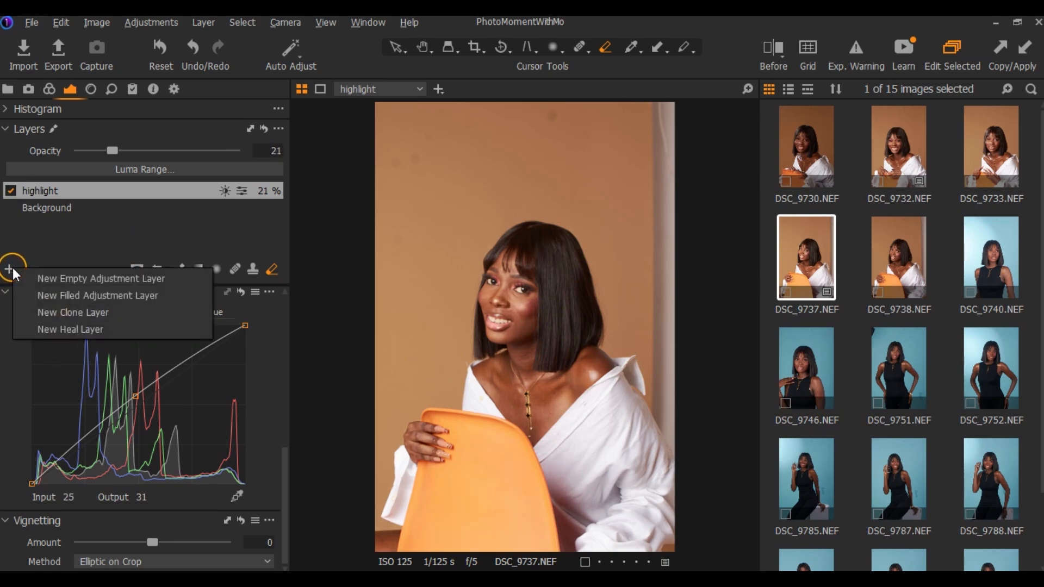
left_click(29, 295)
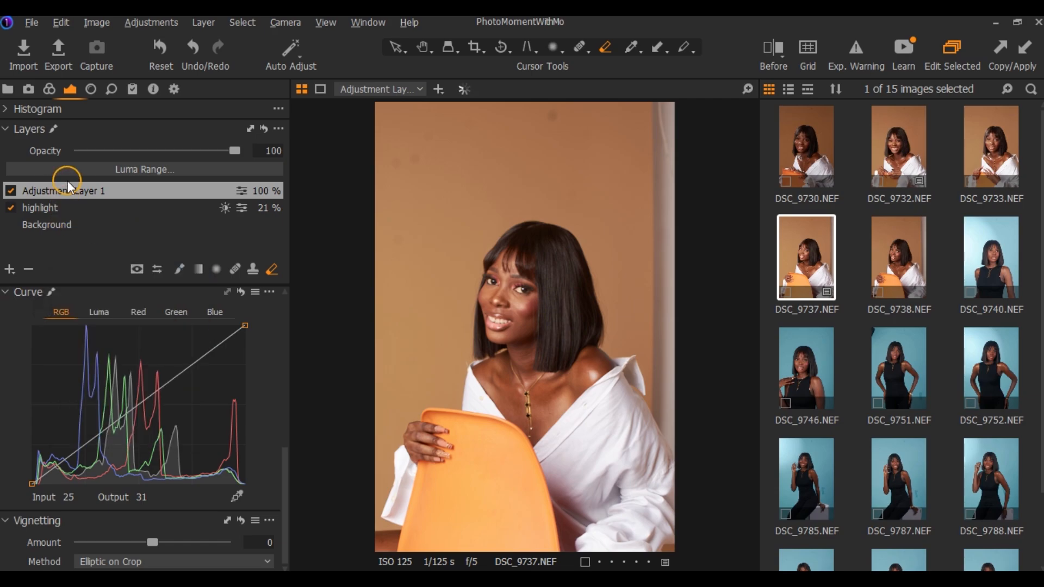
double_click(68, 195)
type("shadows")
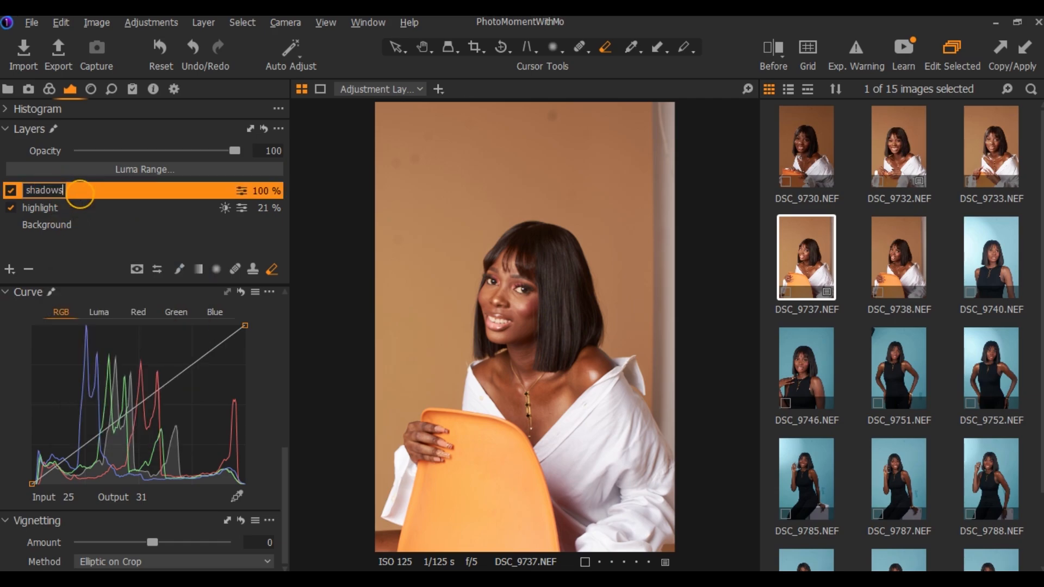
key("Return")
left_click_drag(137, 404, 142, 418)
Apply a Luma Range of 54–189 to the shadows layer, with falloff 34–209, radius 1.1 and sensitivity 68
left_click(168, 171)
left_click_drag(664, 327, 693, 327)
left_click_drag(844, 327, 806, 326)
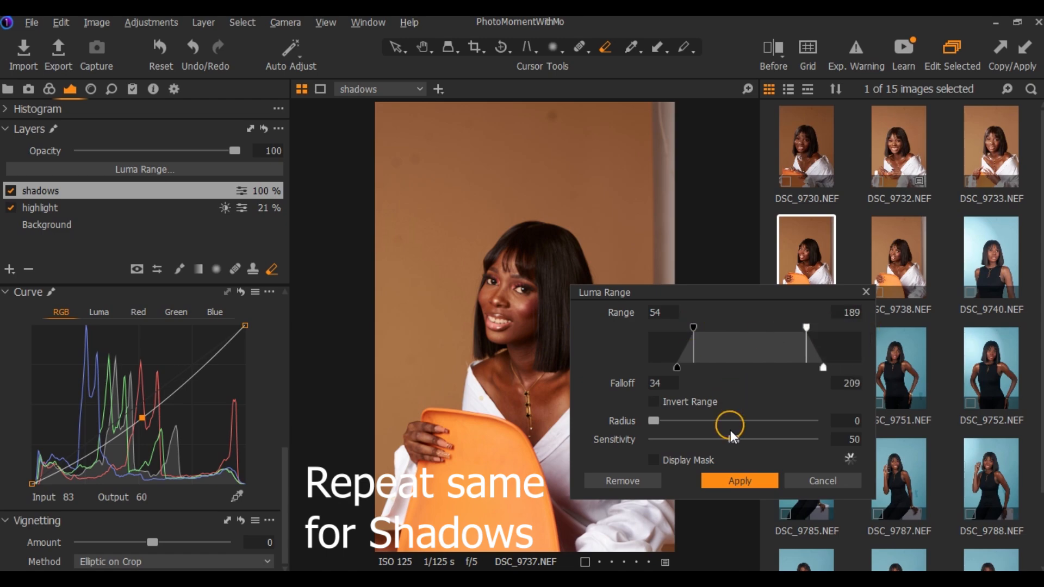
left_click_drag(732, 438, 771, 443)
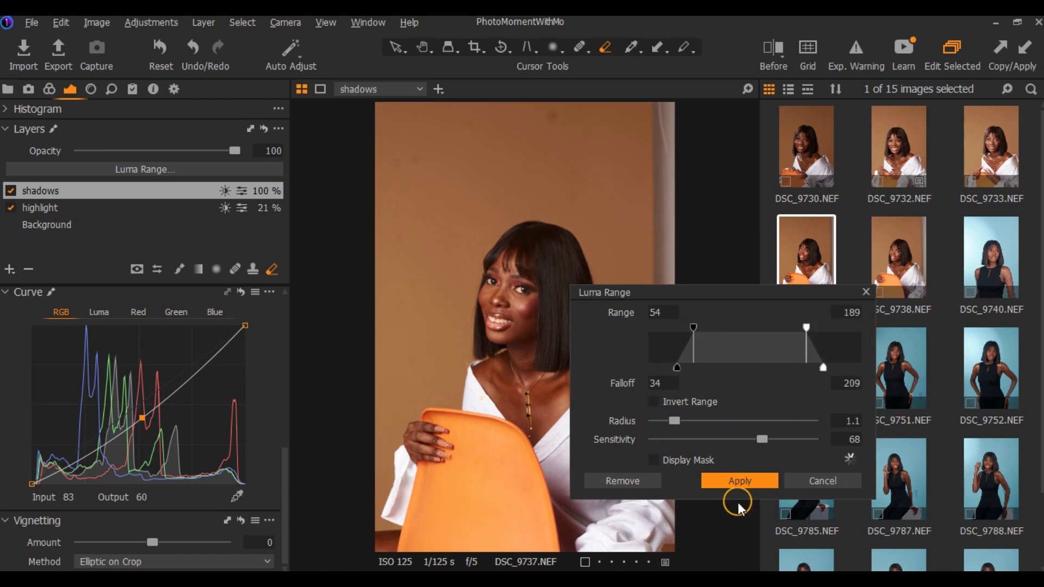
left_click(739, 482)
Reduce the shadows layer's opacity to 83 and compare the portrait before and after in the split view
left_click_drag(234, 151, 208, 151)
left_click(774, 47)
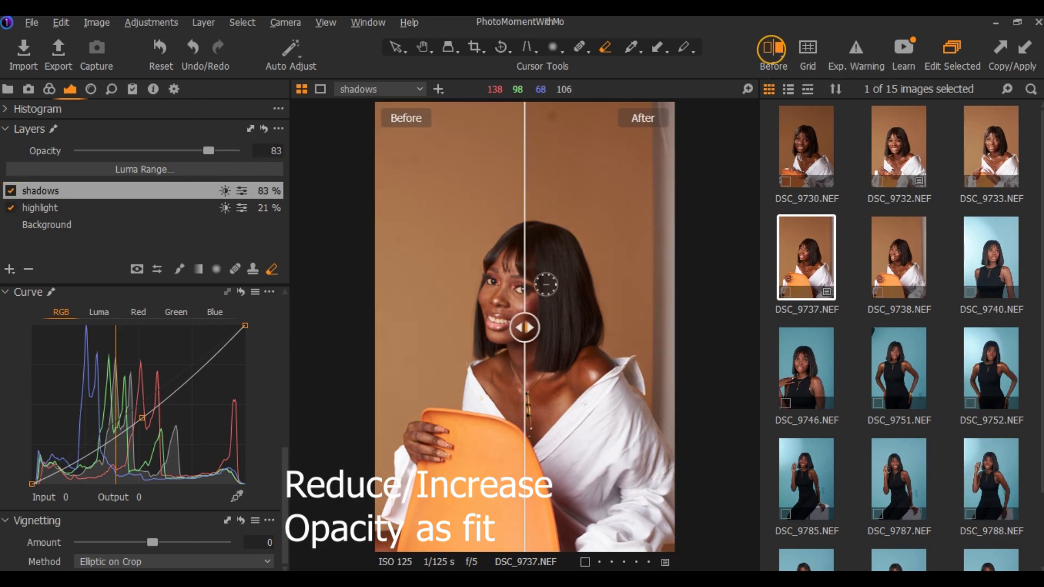
left_click_drag(543, 283, 520, 363)
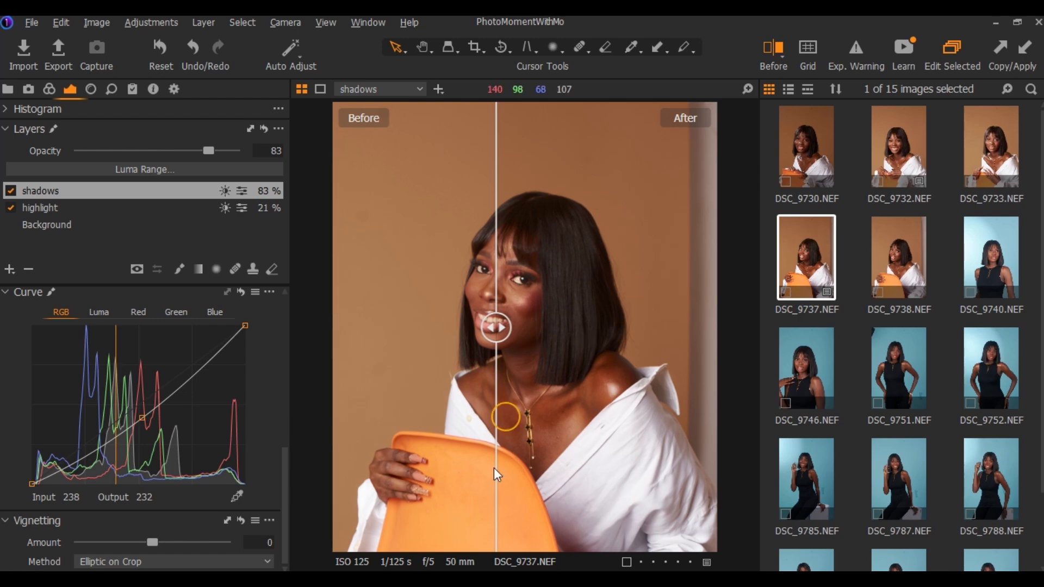
Add a new adjustment layer named skin work 1 and activate the mask eraser on it
left_click(10, 269)
left_click(68, 302)
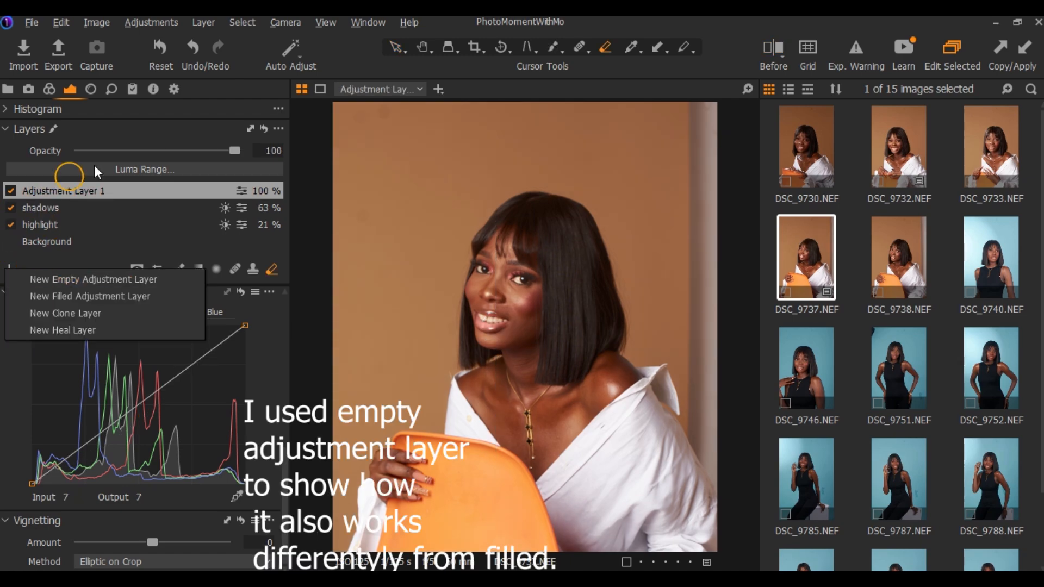
double_click(70, 190)
type("skin work 1")
key("Return")
key("e")
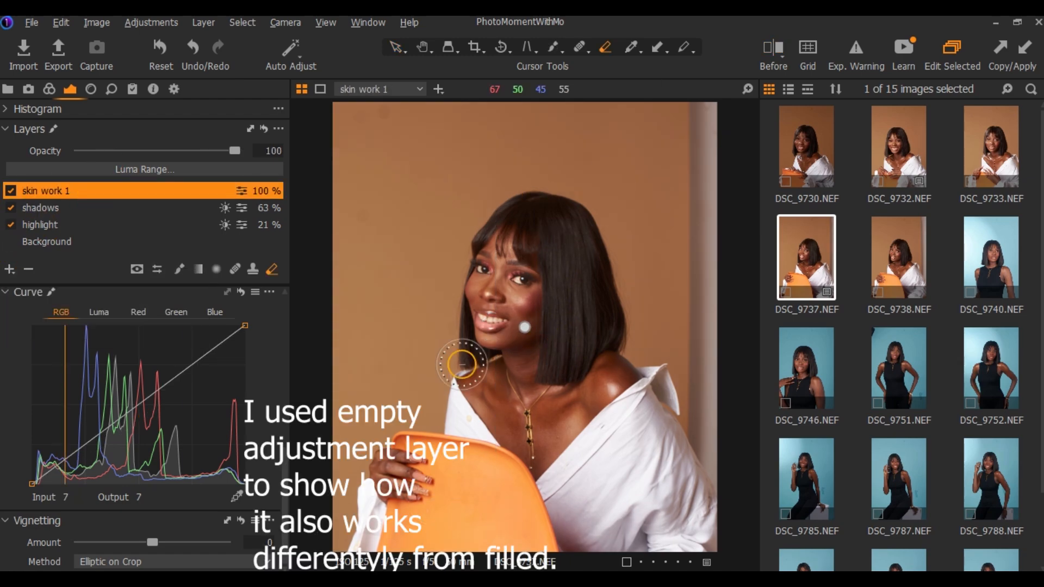
Brush the skin work 1 layer's mask over the face, neck, chest, shoulder and hand, and erase the overspill beside the face
left_click(582, 48)
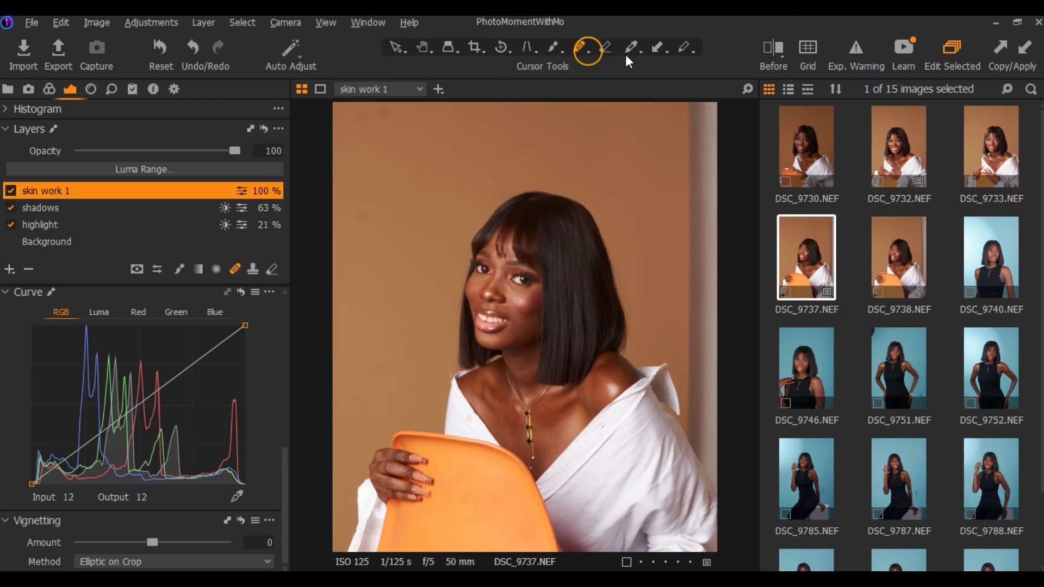
left_click(180, 269)
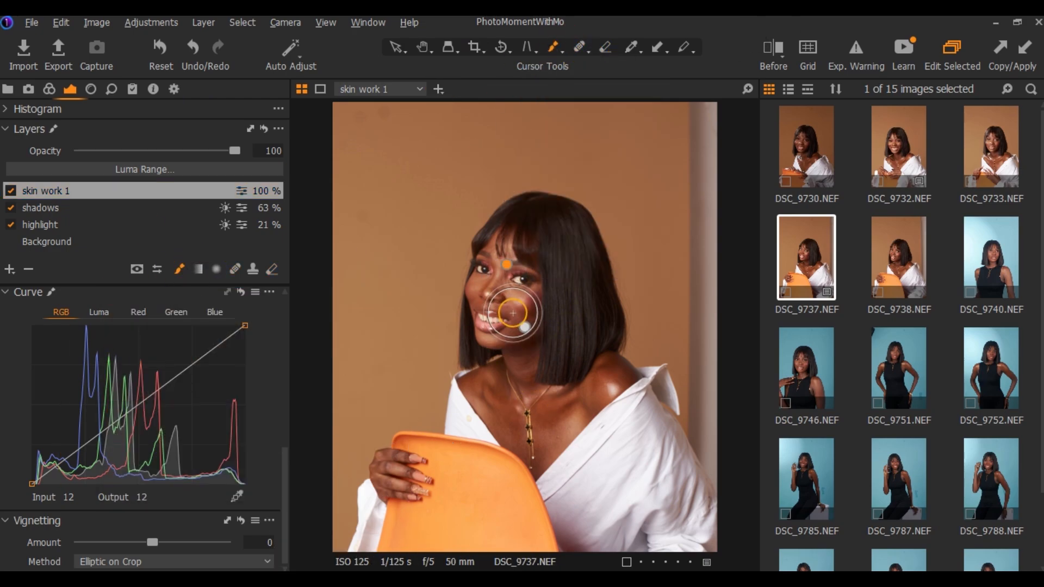
mouse_move(513, 313)
left_mouse_down()
mouse_move(508, 240)
mouse_move(489, 310)
mouse_move(496, 401)
mouse_move(572, 394)
mouse_move(455, 449)
left_mouse_up()
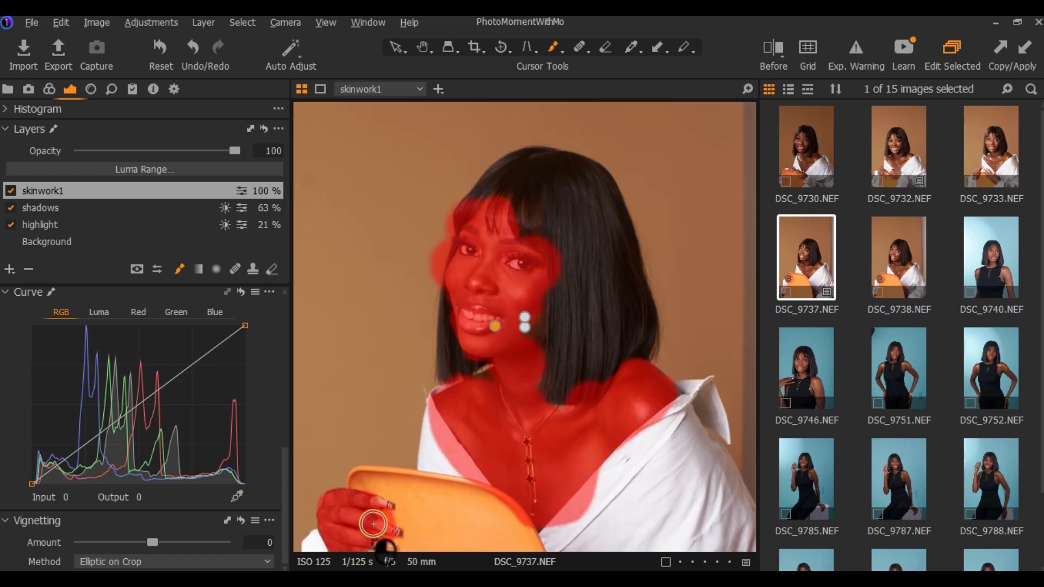
key("e")
left_click_drag(459, 210, 444, 266)
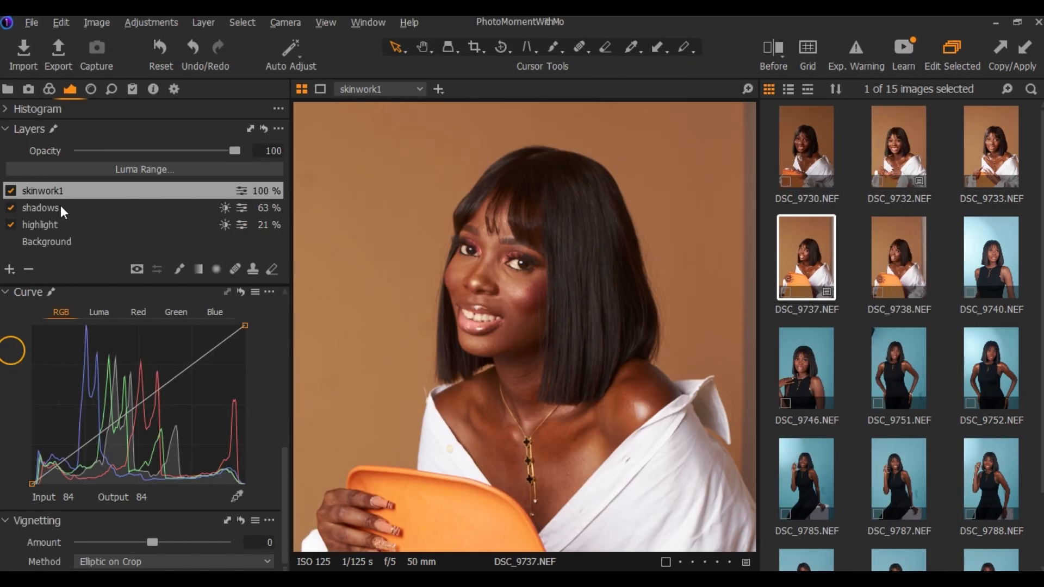
Expand the Base Characteristics color settings and make the ICC profile list show all camera profiles
left_click(322, 220)
left_click(50, 88)
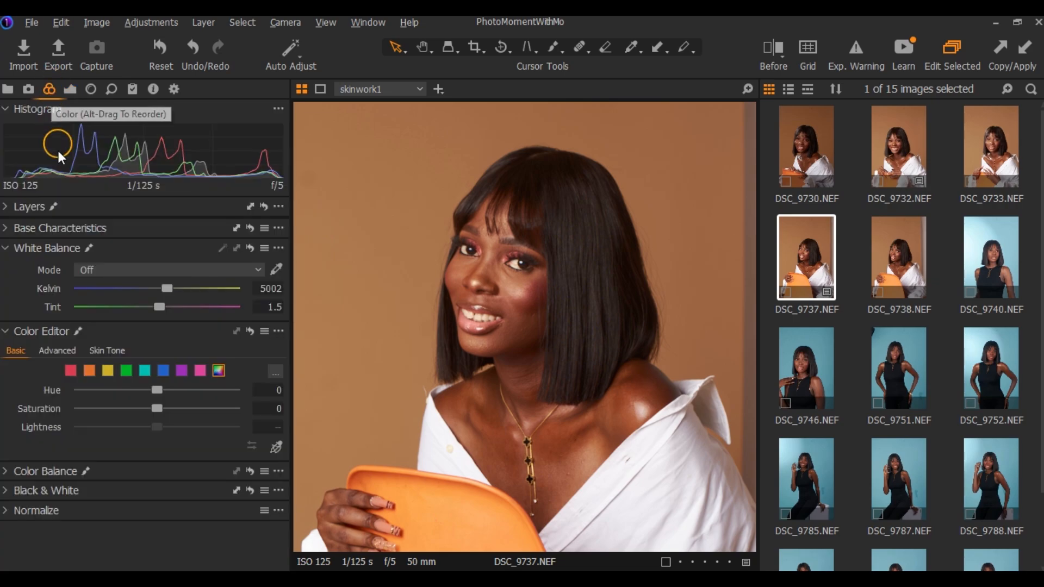
mouse_move(69, 230)
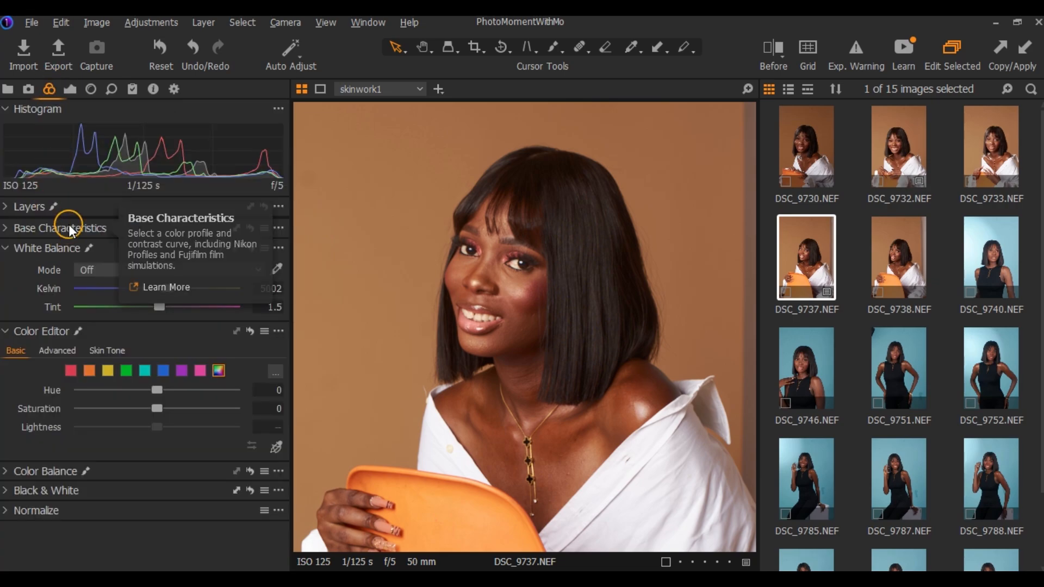
left_click(70, 230)
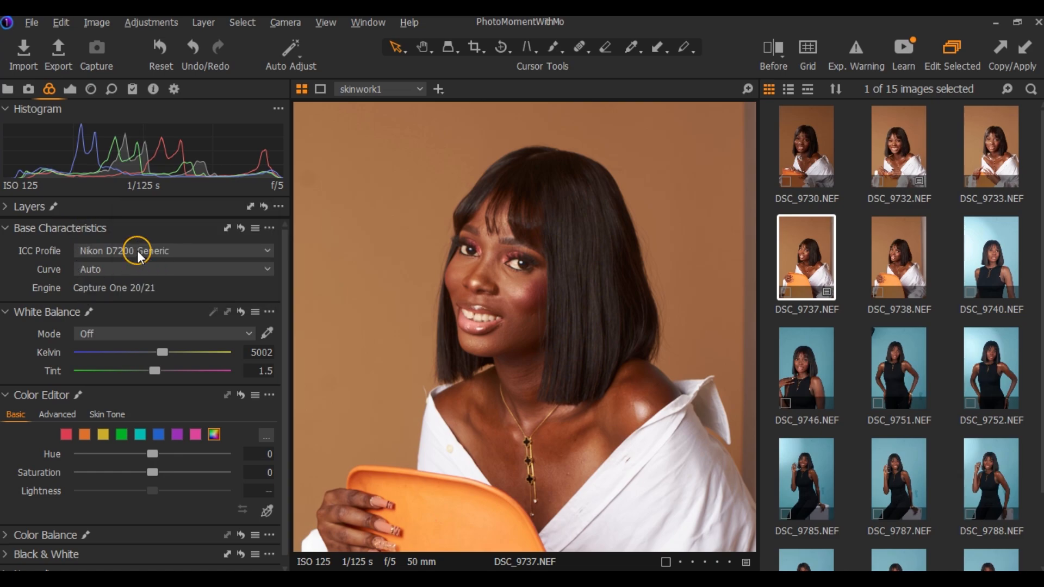
left_click(137, 250)
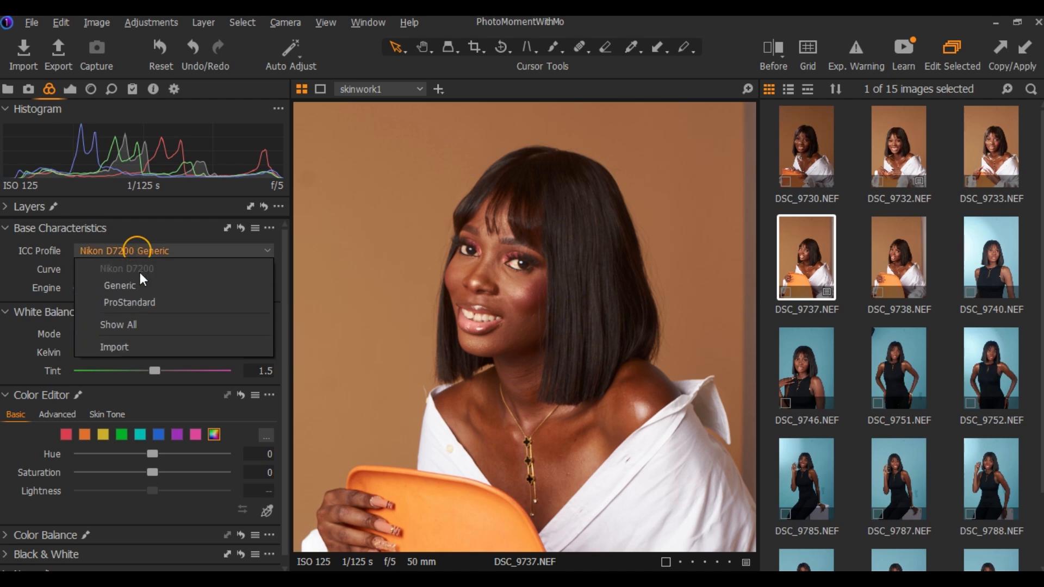
left_click(175, 249)
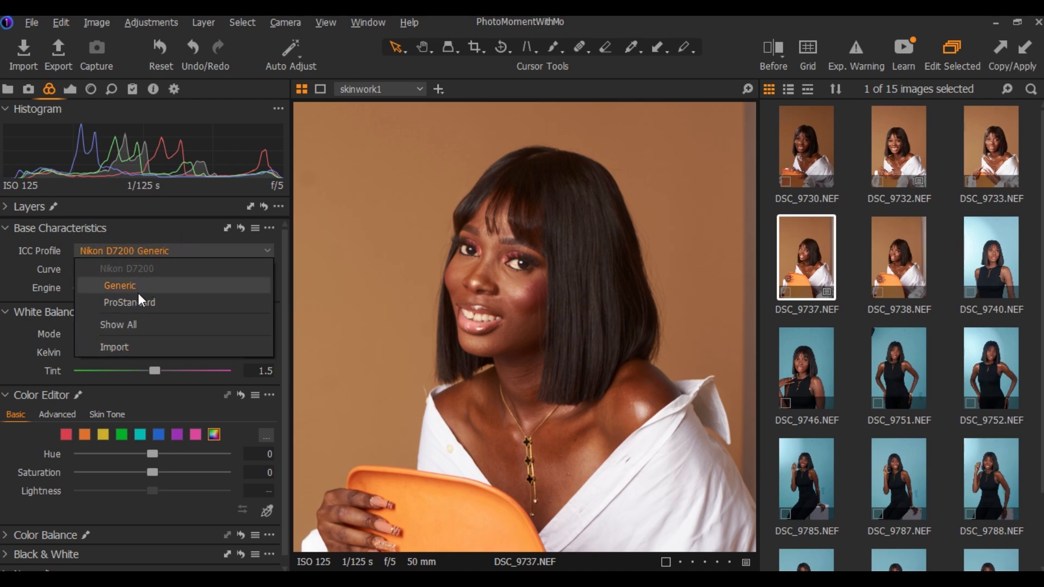
left_click(134, 324)
Try the Sony A6000 ProStandard ICC profile on the portrait
left_click(168, 252)
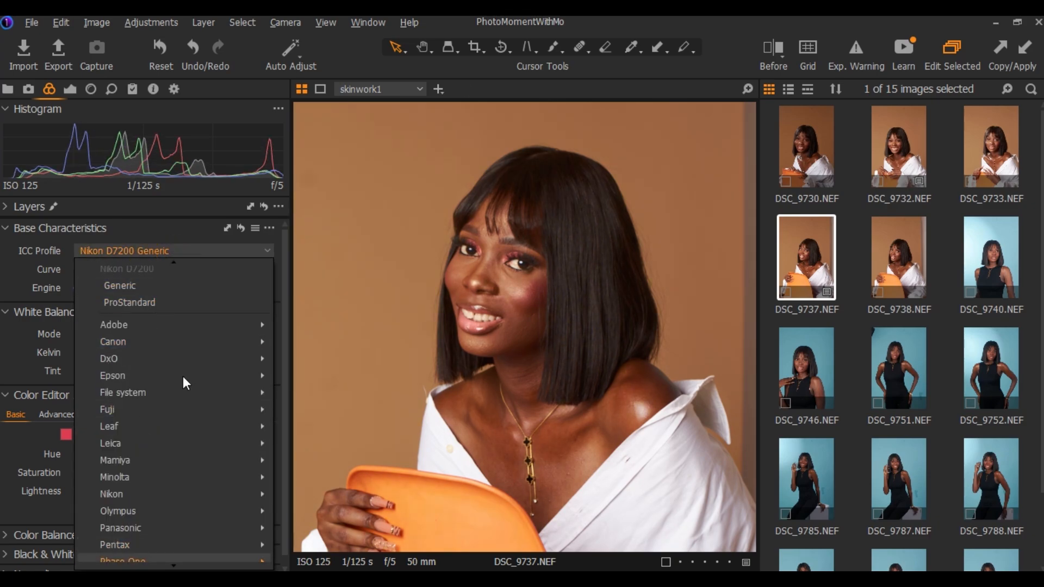
mouse_move(110, 327)
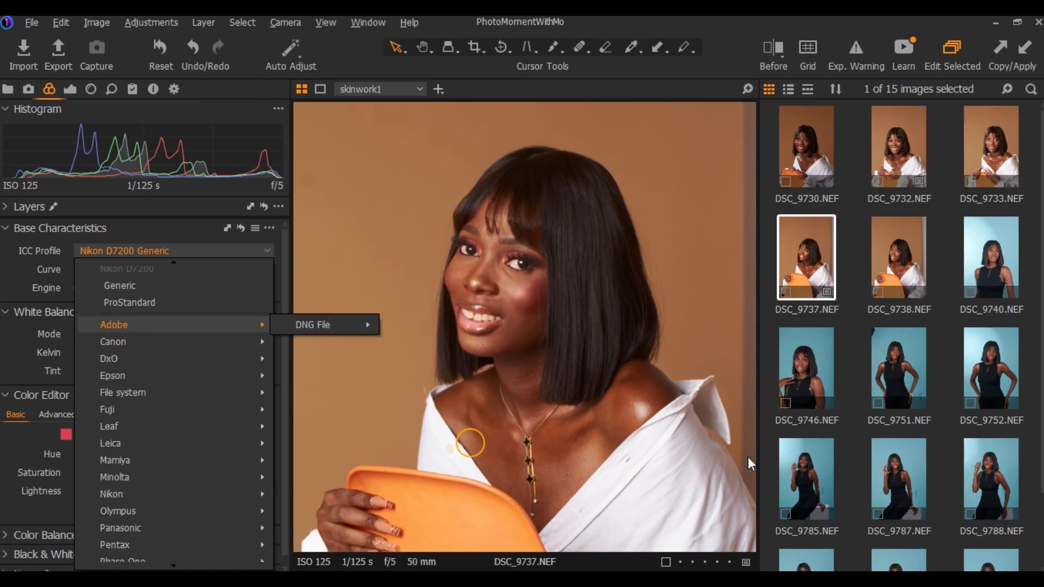
mouse_move(143, 494)
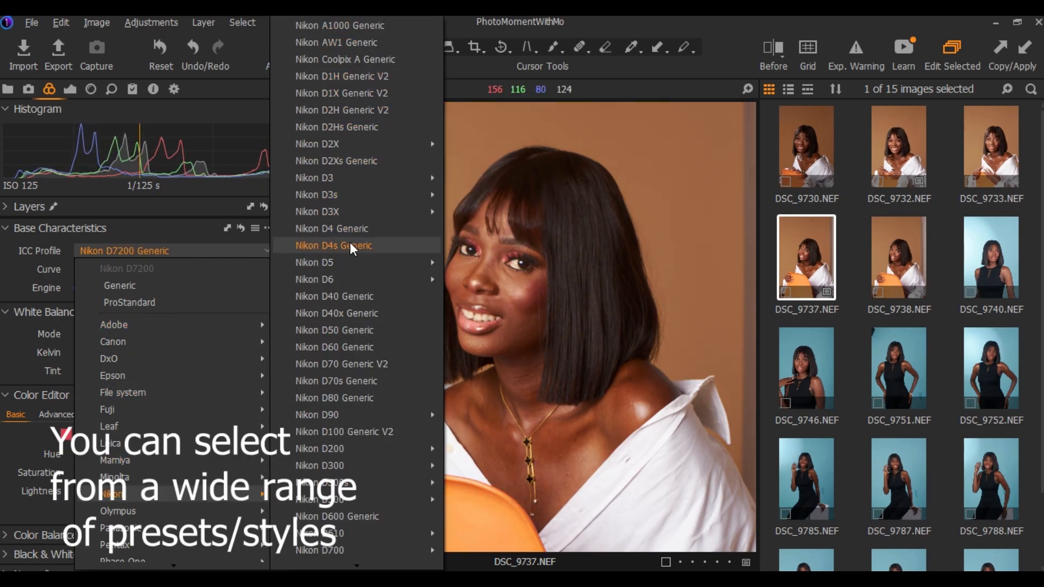
scroll(343, 283, "down", 4)
mouse_move(337, 319)
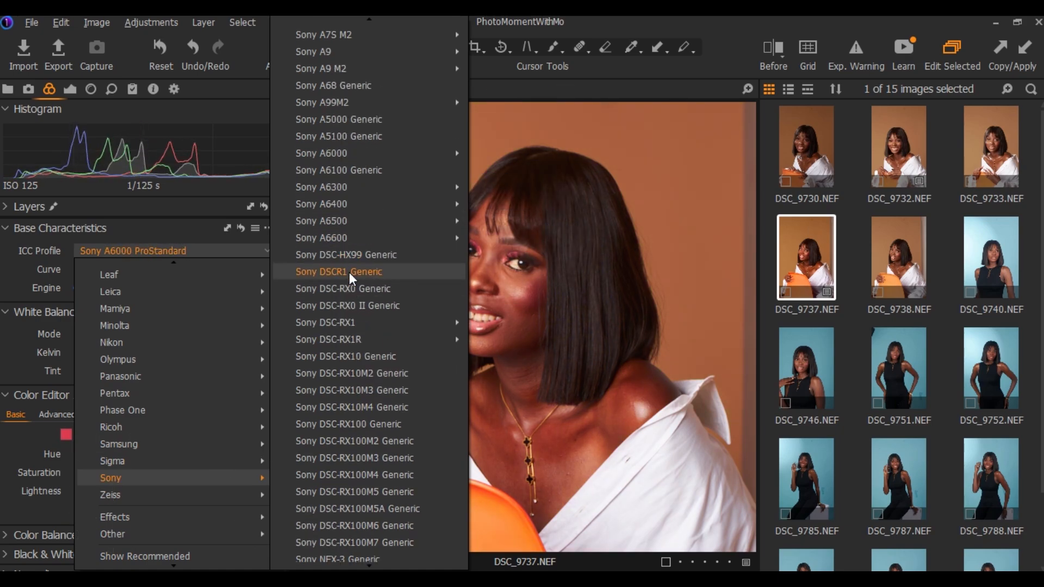
Set the portrait's ICC profile to Sony DSC-RX1 Generic
left_click(230, 251)
scroll(585, 366, "down", 3)
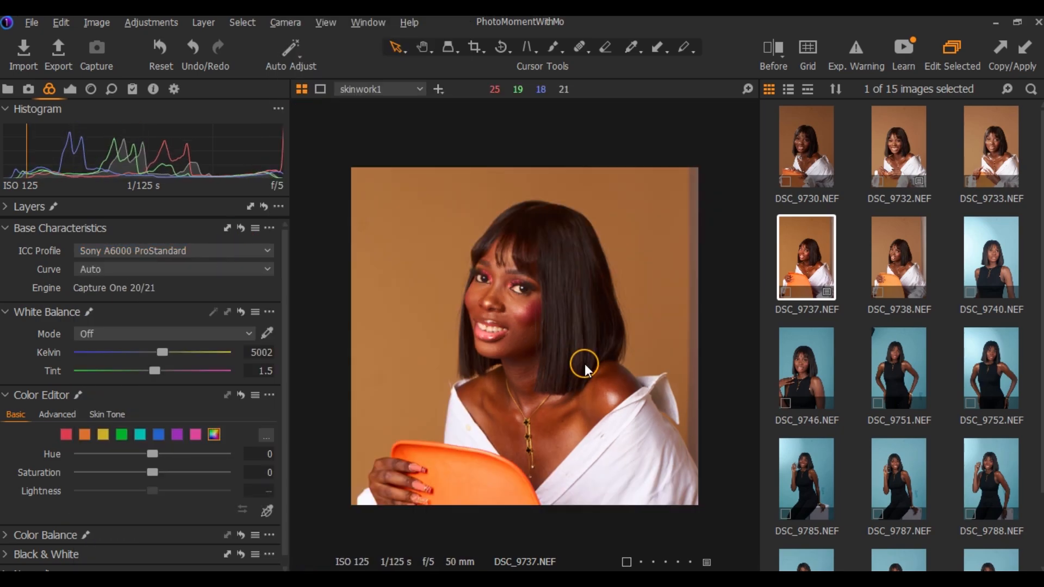
left_click(229, 250)
mouse_move(180, 478)
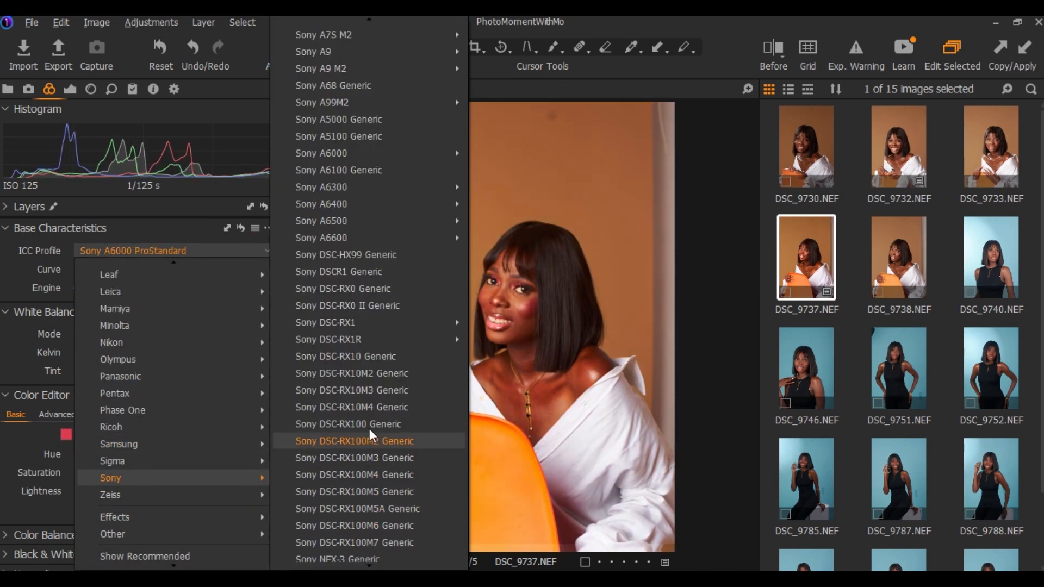
mouse_move(367, 322)
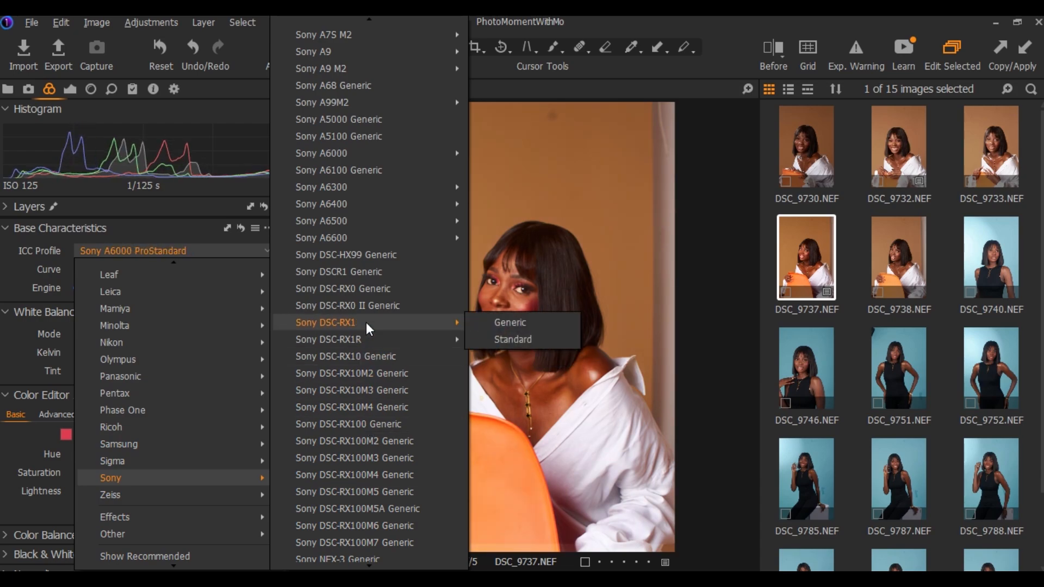
left_click(504, 332)
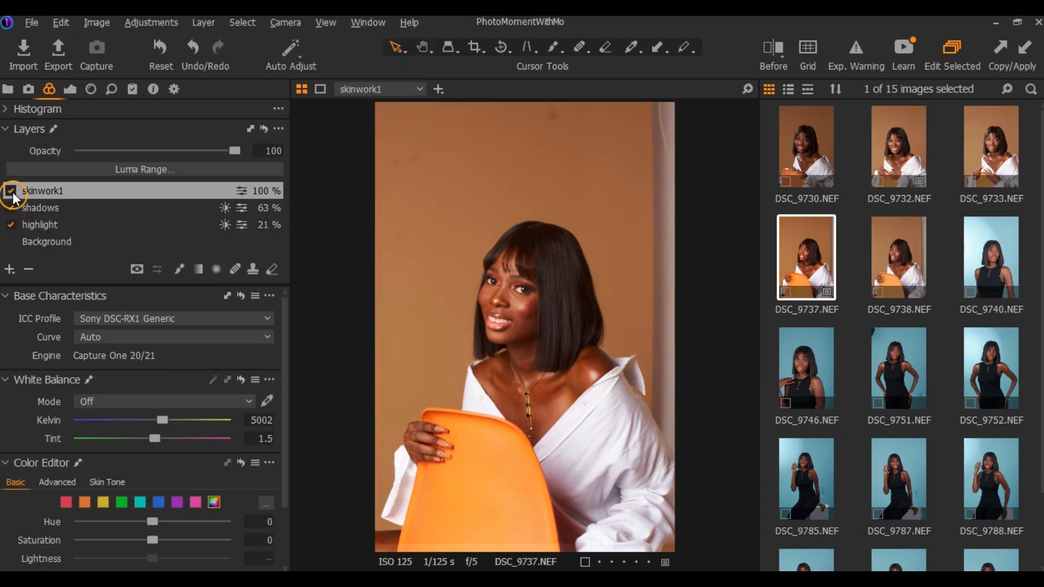
Toggle the skinwork1 layer's visibility to compare the portrait with and without it
left_click(10, 191)
left_click(10, 190)
left_click(10, 190)
left_click(10, 191)
left_click(192, 49)
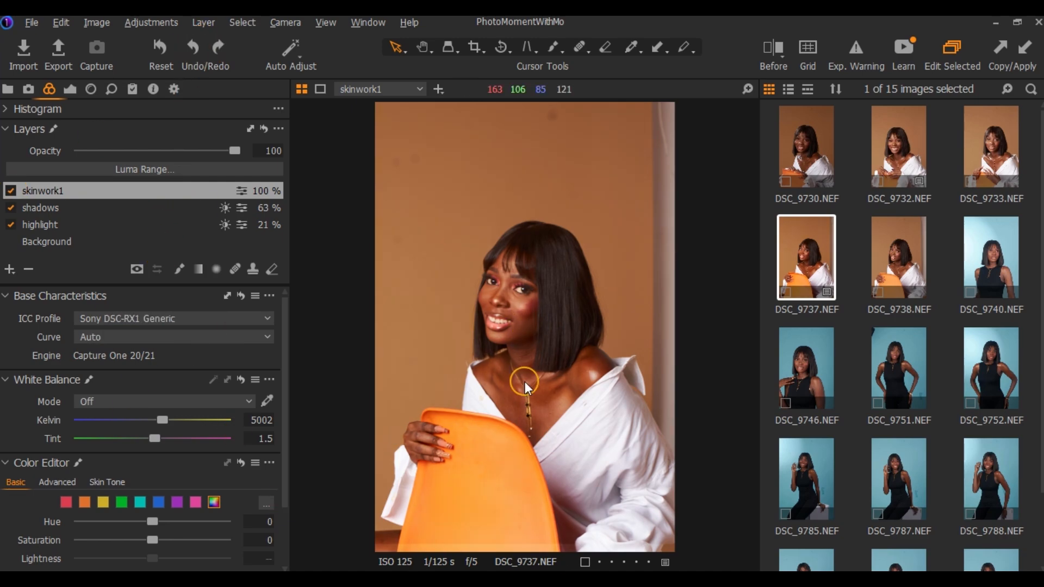
Add a new adjustment layer named skin work 2
left_click(9, 269)
double_click(82, 190)
type("skin work 2")
key("Return")
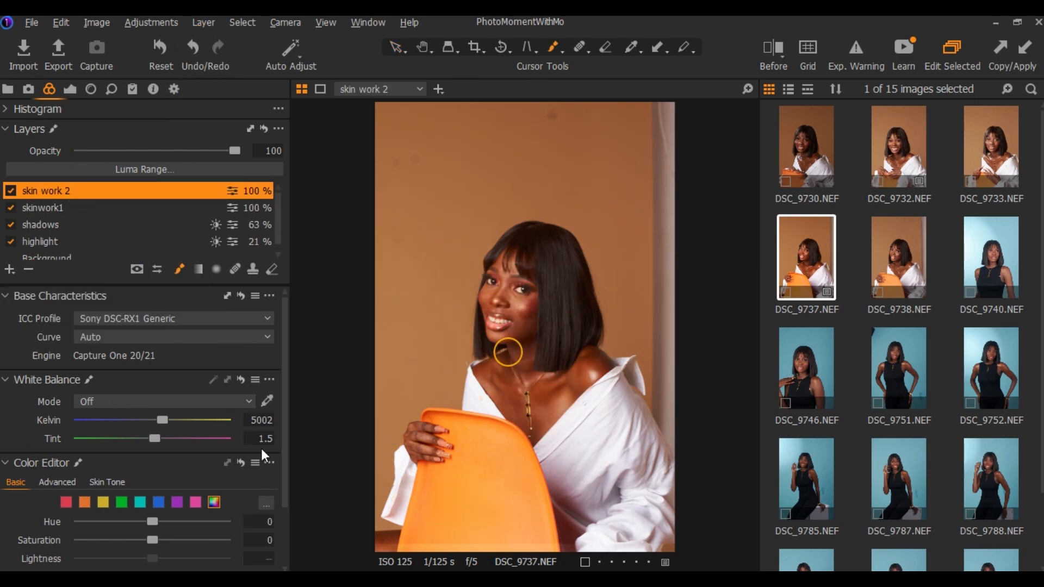
Shift the skin work 2 layer's master color balance slightly towards blue, raise the tint's saturation and toggle the layer's visibility
scroll(58, 426, "down", 5)
left_click(61, 369)
left_click_drag(139, 455, 133, 463)
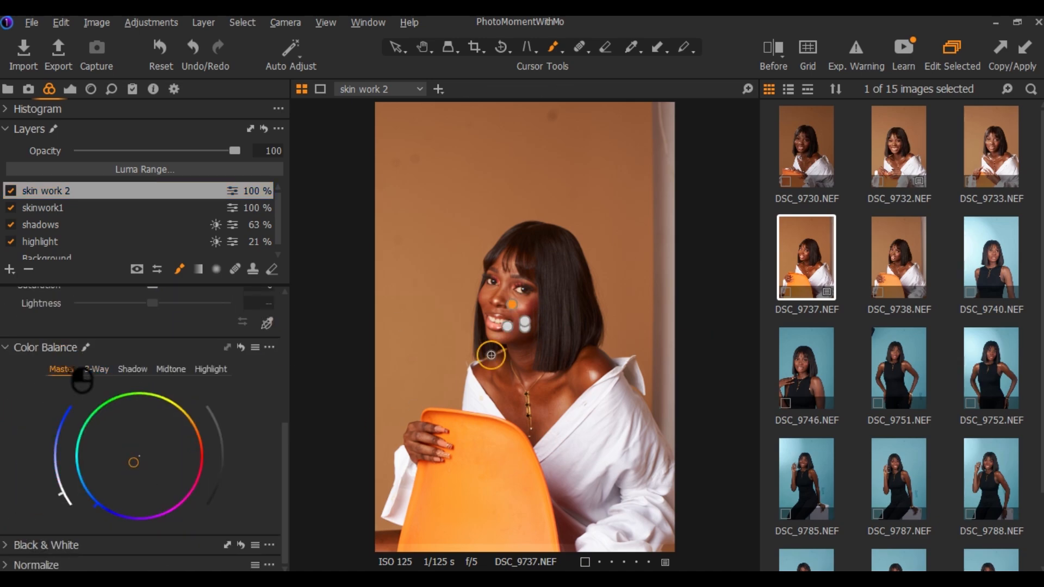
scroll(489, 356, "up", 3)
mouse_move(63, 495)
left_mouse_down()
mouse_move(82, 474)
mouse_move(69, 408)
mouse_move(62, 474)
left_mouse_up()
scroll(450, 275, "down", 5)
left_click(9, 190)
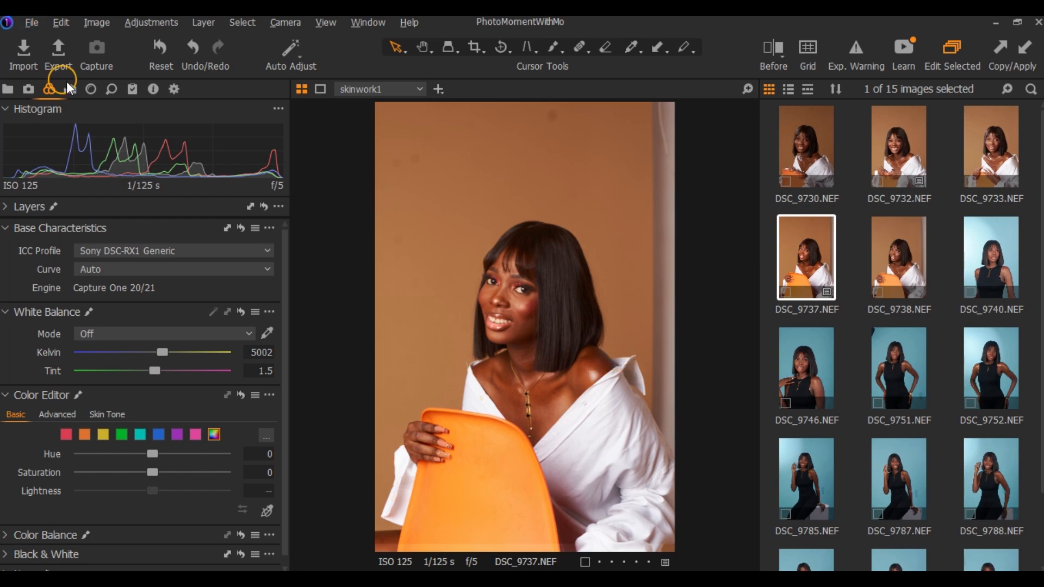
Expand the layer list and switch the skinwork1 layer off and on repeatedly to examine its effect on the skin
left_click(21, 210)
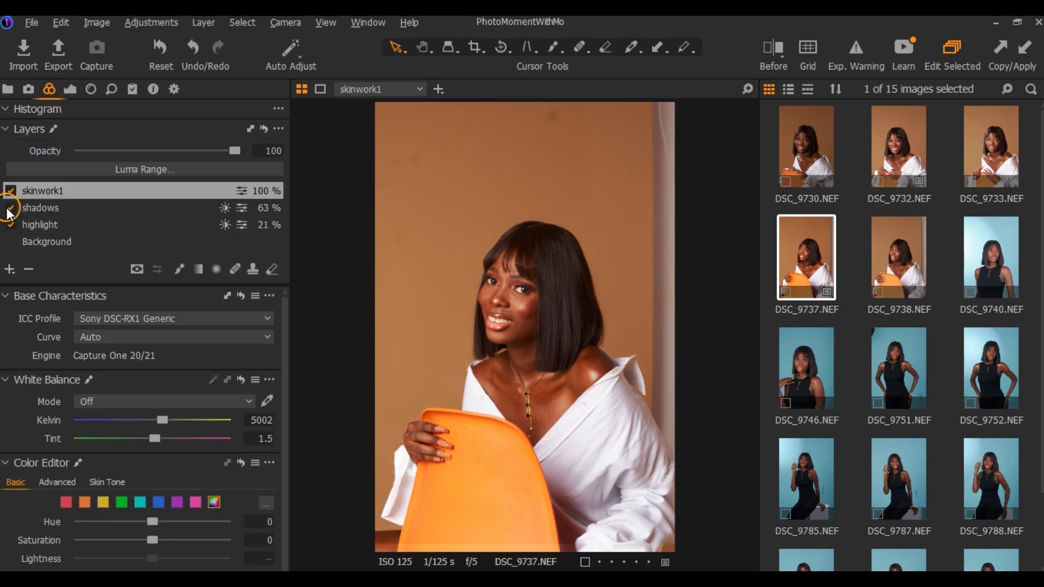
left_click(11, 191)
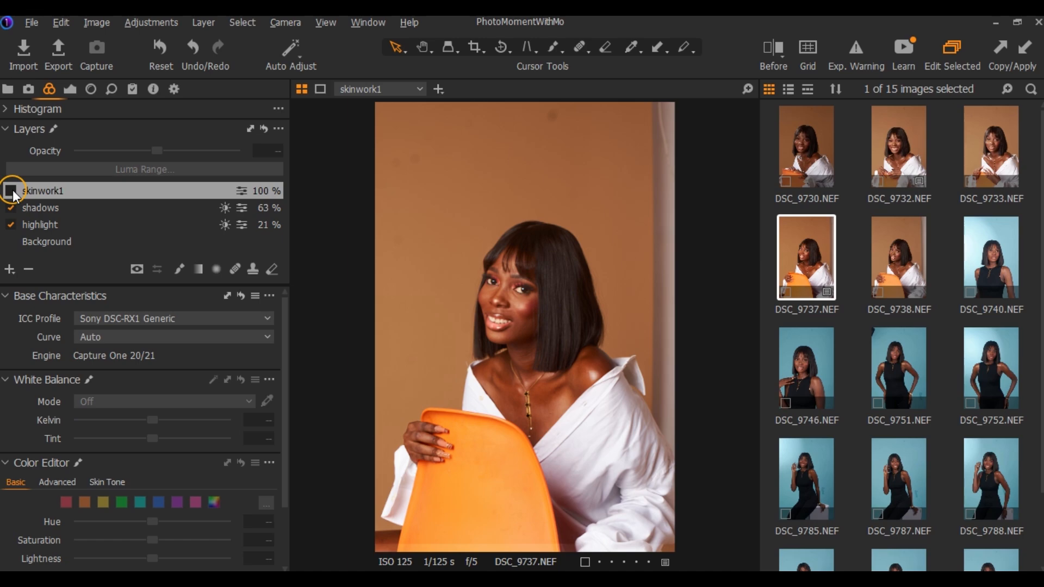
left_click(11, 191)
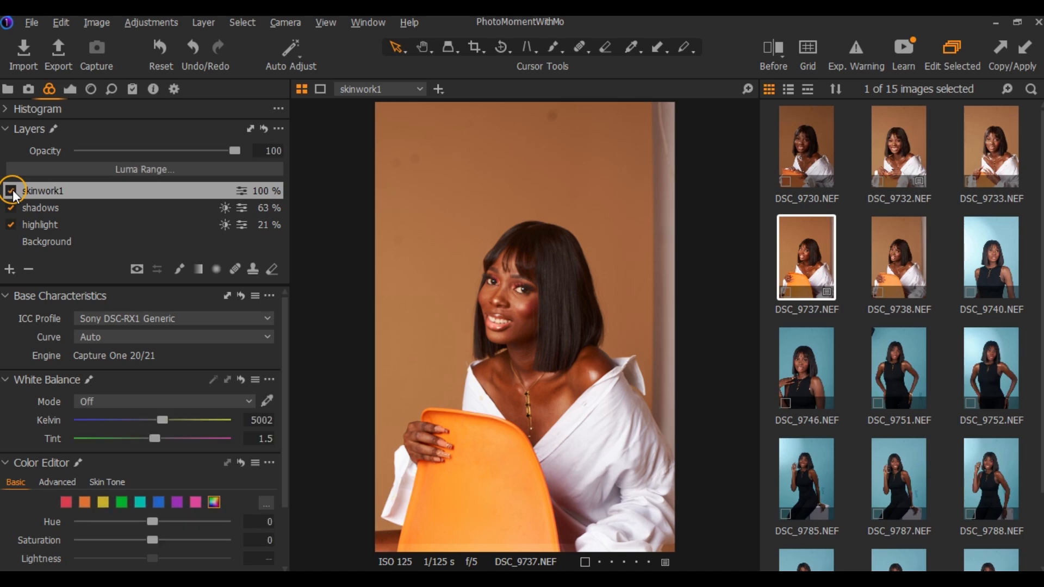
left_click(11, 190)
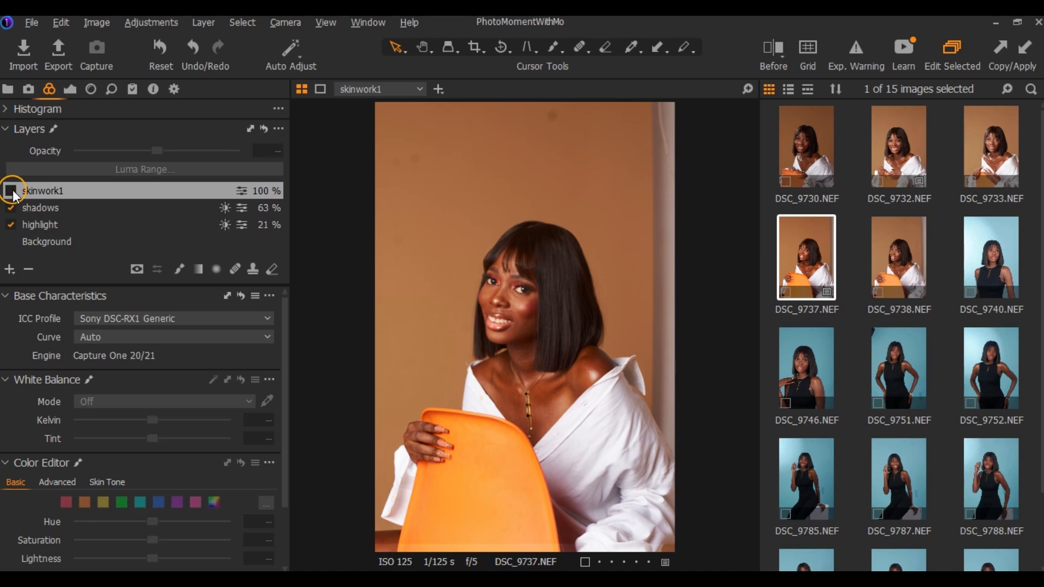
left_click(11, 191)
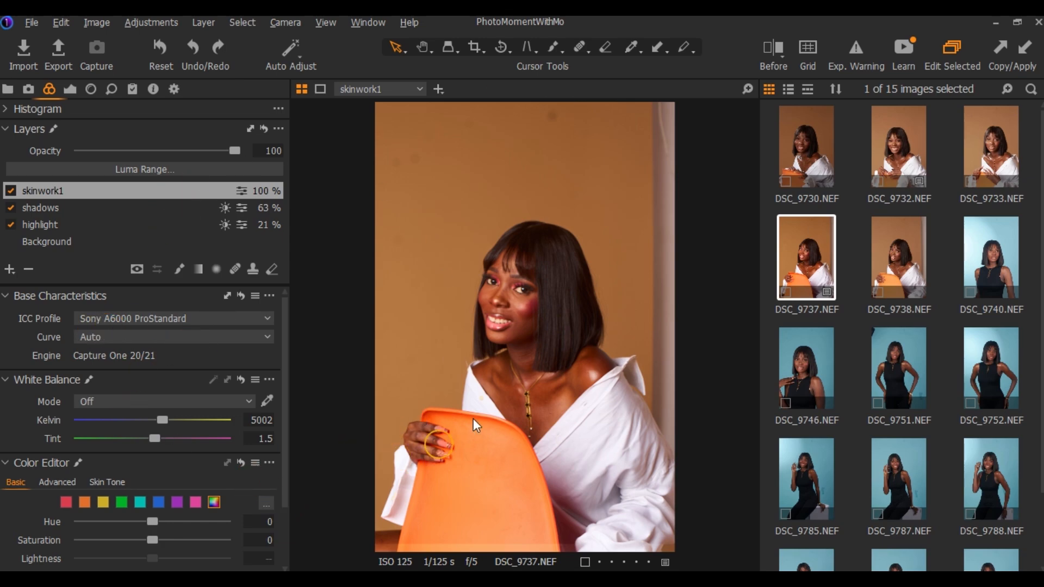
Redo the ICC profile change to Sony DSC-RX1 Generic
left_click(213, 49)
left_click(524, 383)
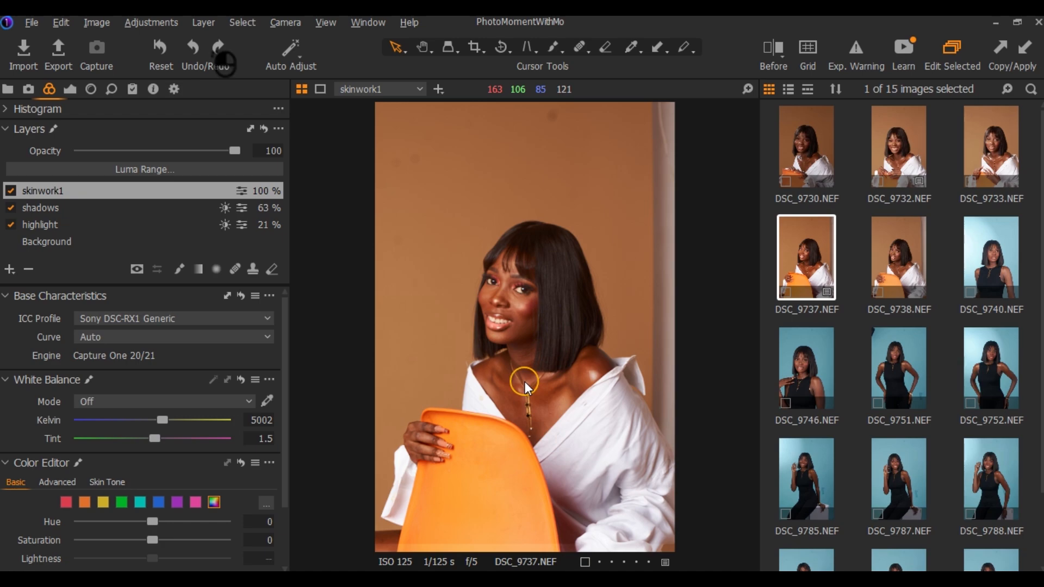
left_click(561, 346)
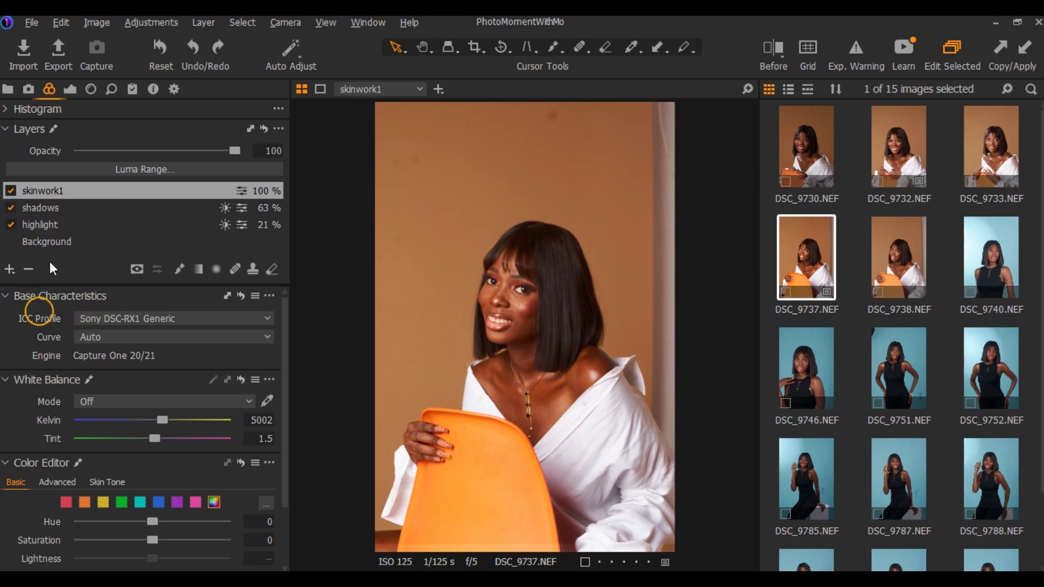
Add an empty adjustment layer named skin work 2 and brush its mask onto the skin
left_click(10, 269)
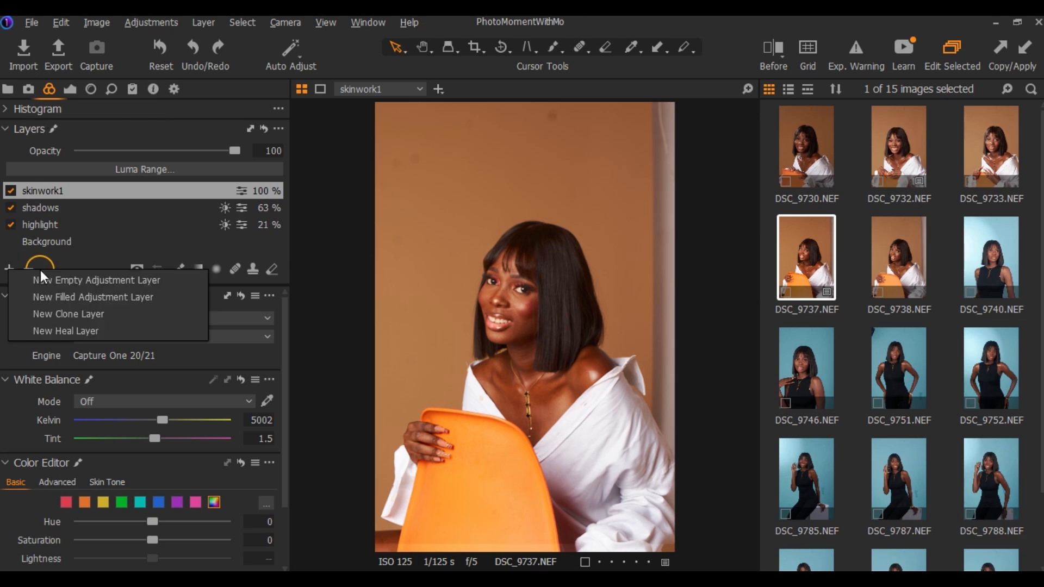
left_click(41, 280)
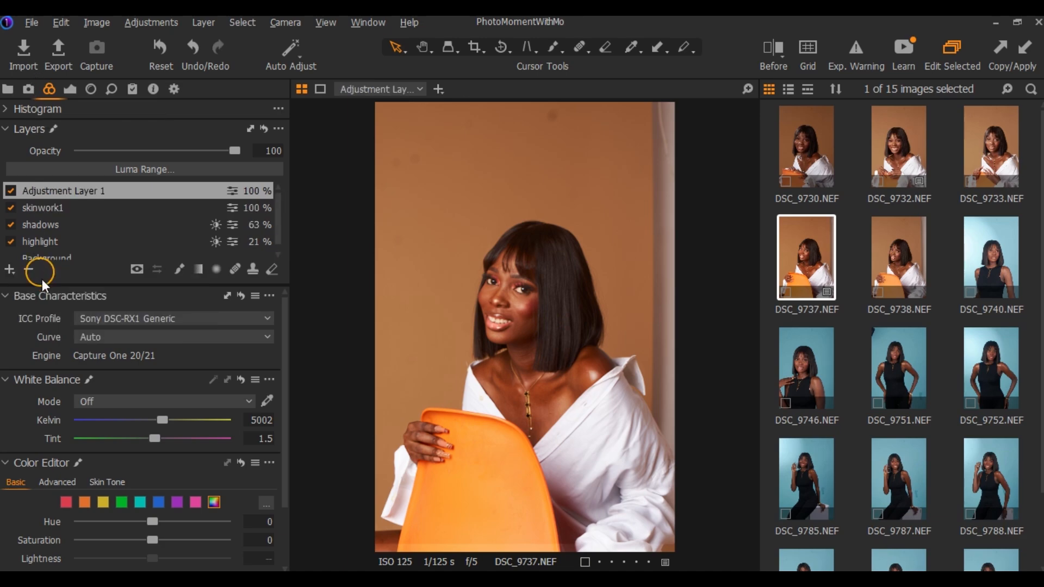
key("b")
double_click(82, 192)
type("skin work 2")
key("Return")
left_click(508, 352)
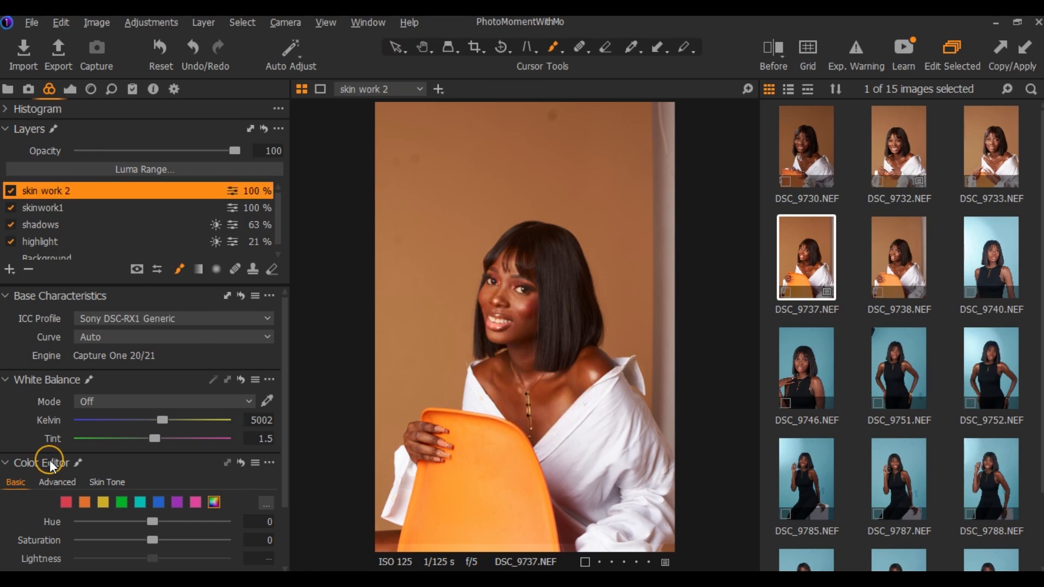
Shift the skin work 2 layer's master color balance towards blue for a cooler skin tone and adjust the tint's saturation
scroll(58, 426, "down", 2)
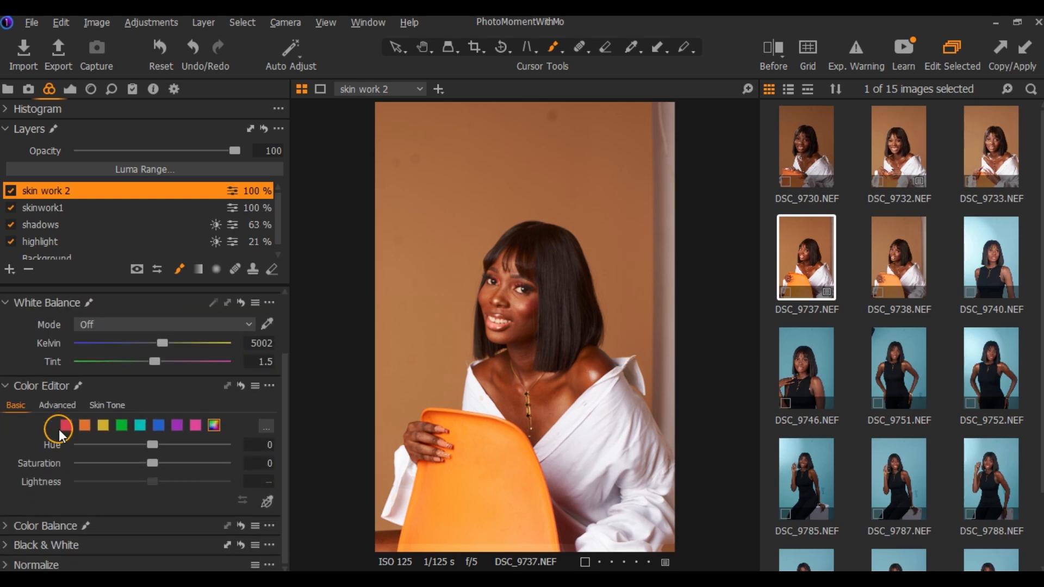
left_click(24, 527)
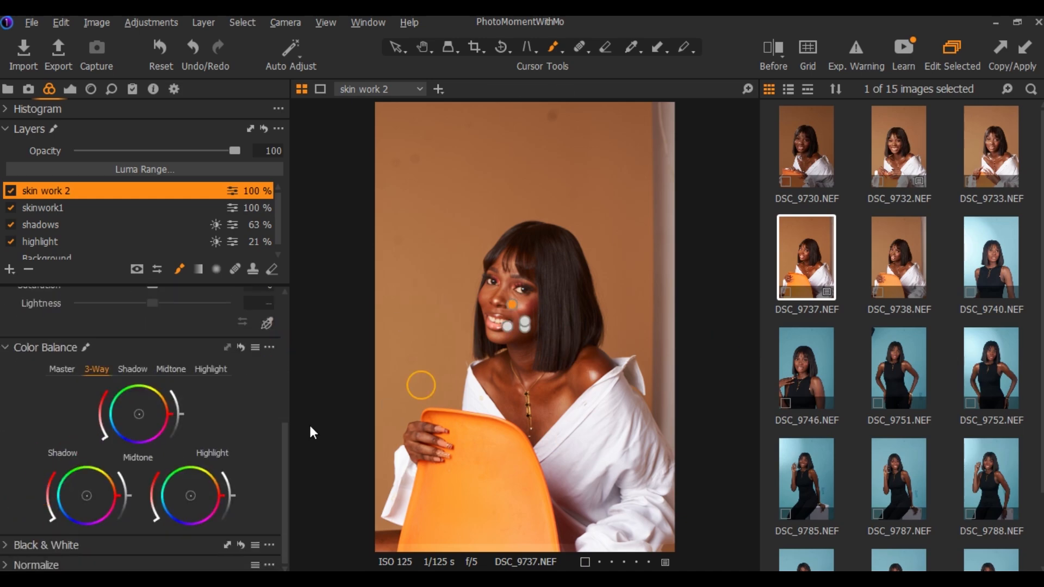
left_click(65, 369)
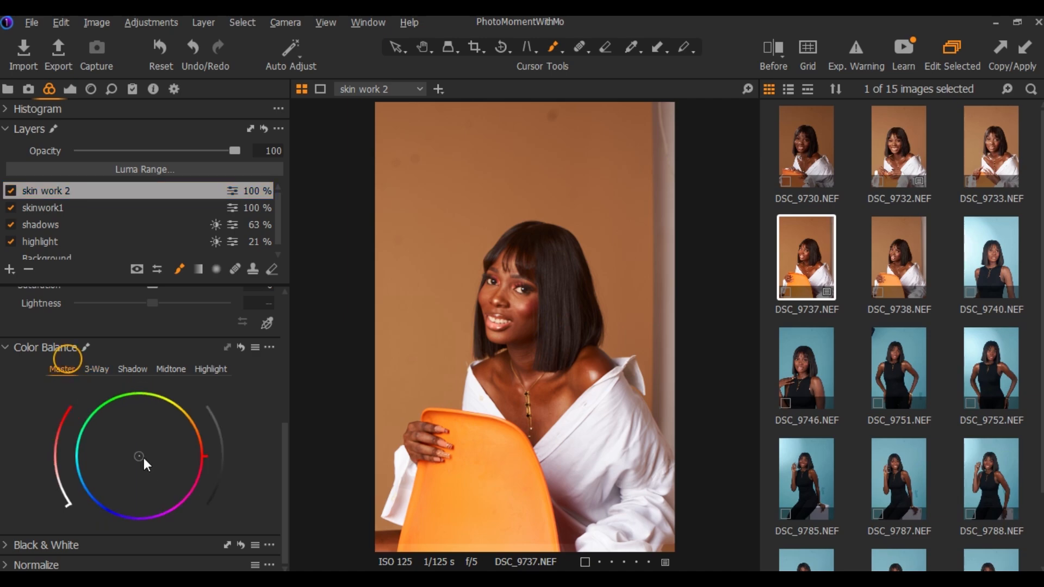
left_click_drag(141, 456, 136, 462)
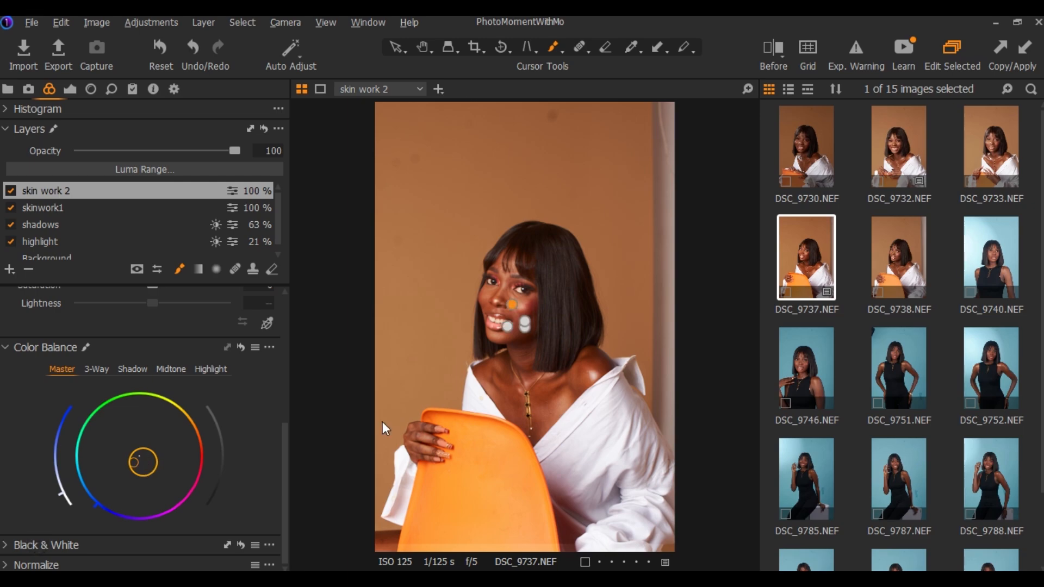
scroll(491, 355, "up", 1)
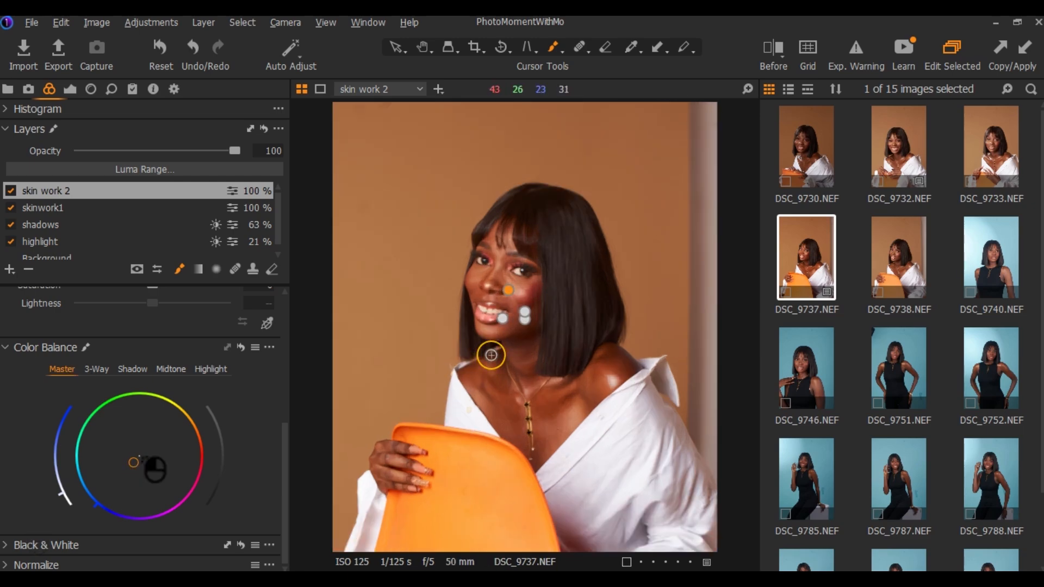
scroll(491, 355, "up", 1)
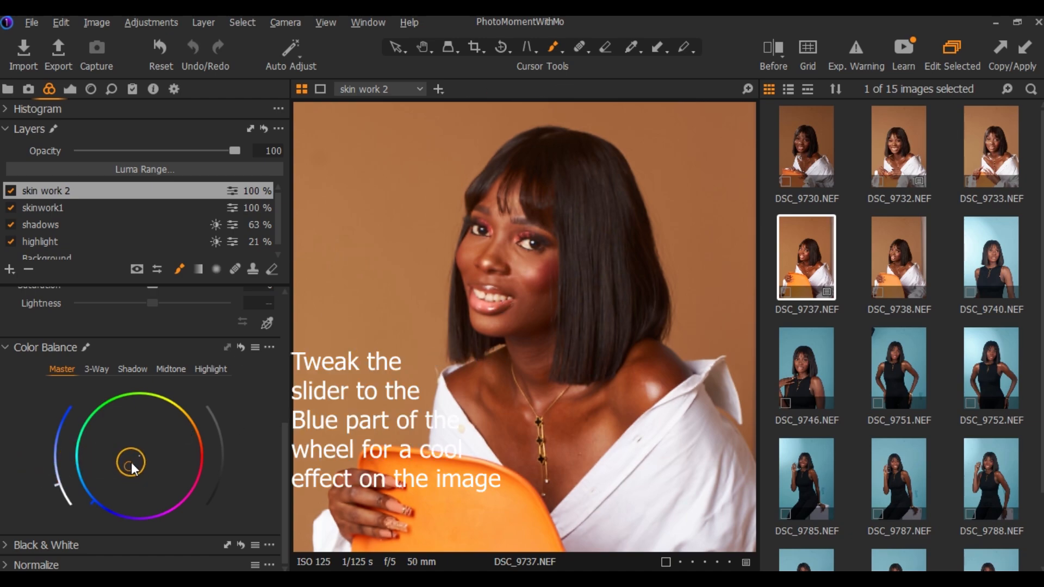
left_click_drag(62, 492, 58, 466)
Toggle the skin work 2 layer to check its effect and set its opacity to 92
left_click(450, 273)
left_click(10, 192)
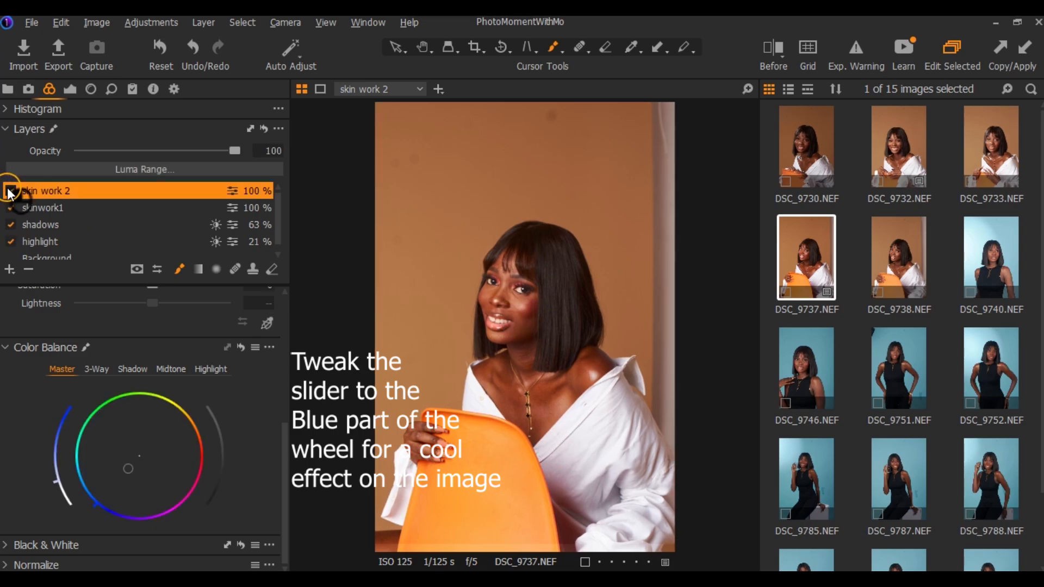
left_click_drag(235, 152, 222, 152)
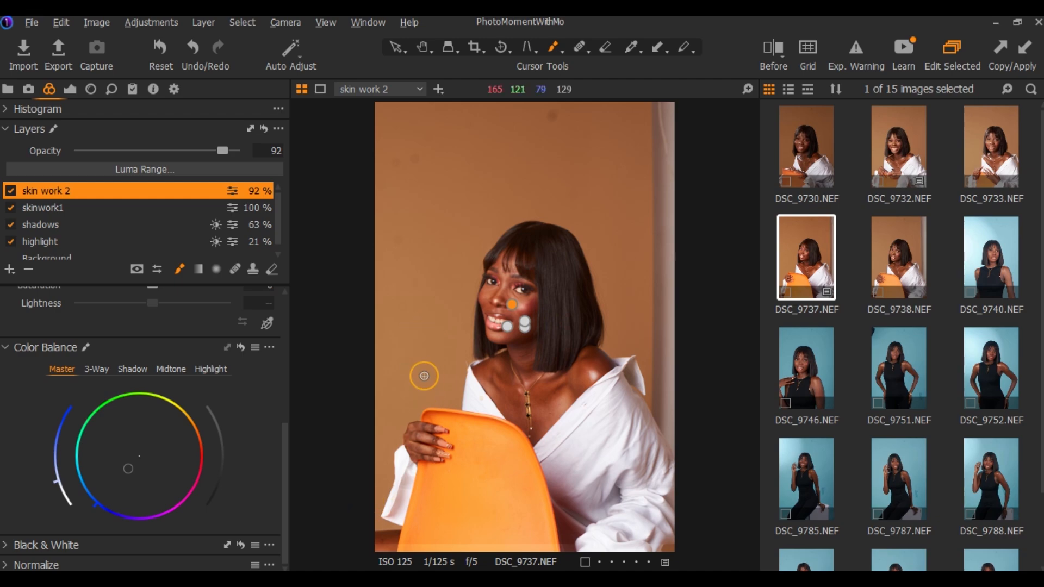
Compare the edited portrait with the original in the split before/after view, moving the divider across the face
key("v")
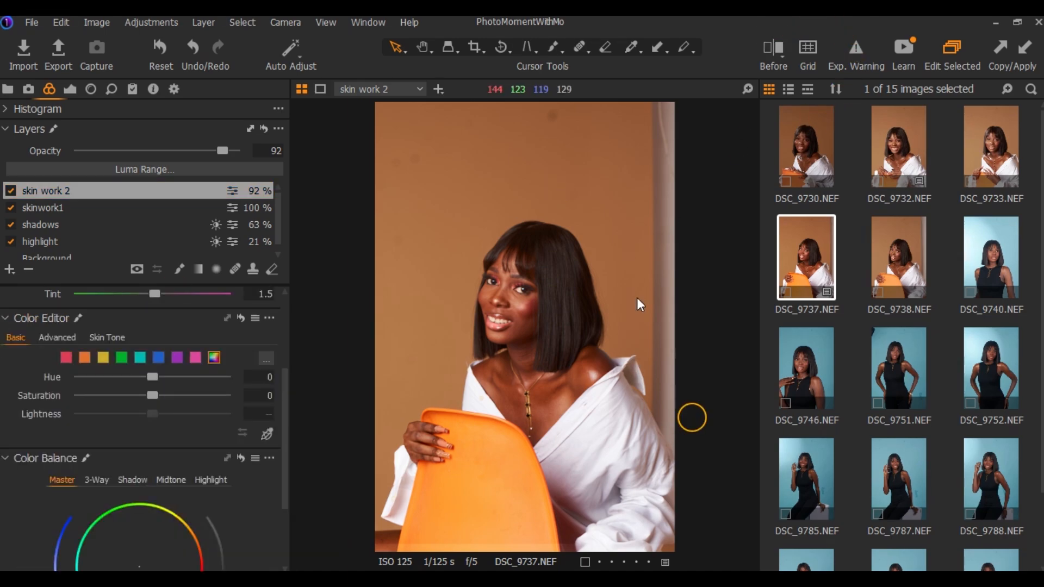
left_click(774, 54)
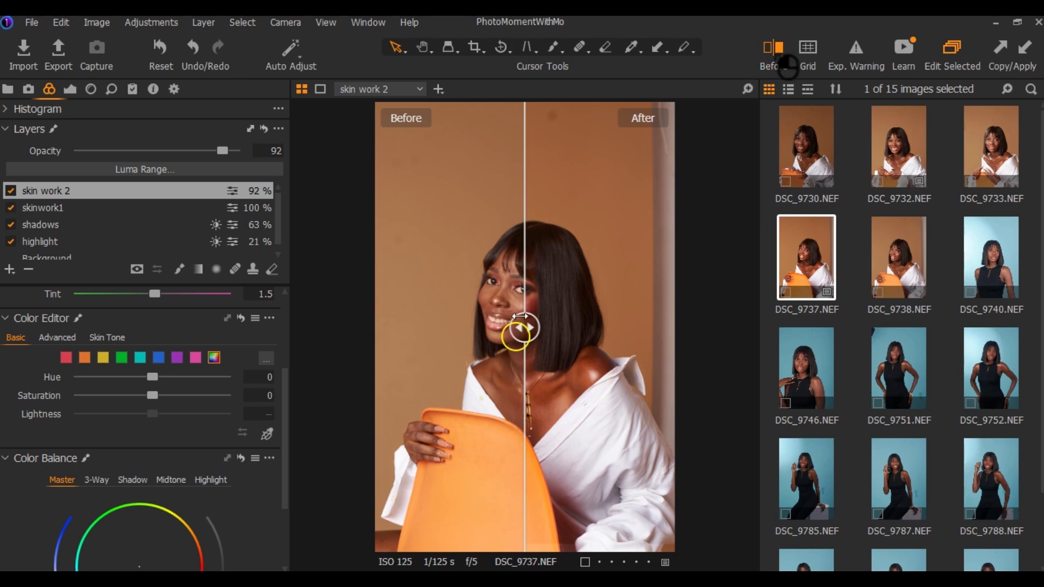
mouse_move(521, 316)
left_mouse_down()
mouse_move(478, 321)
mouse_move(506, 309)
left_mouse_up()
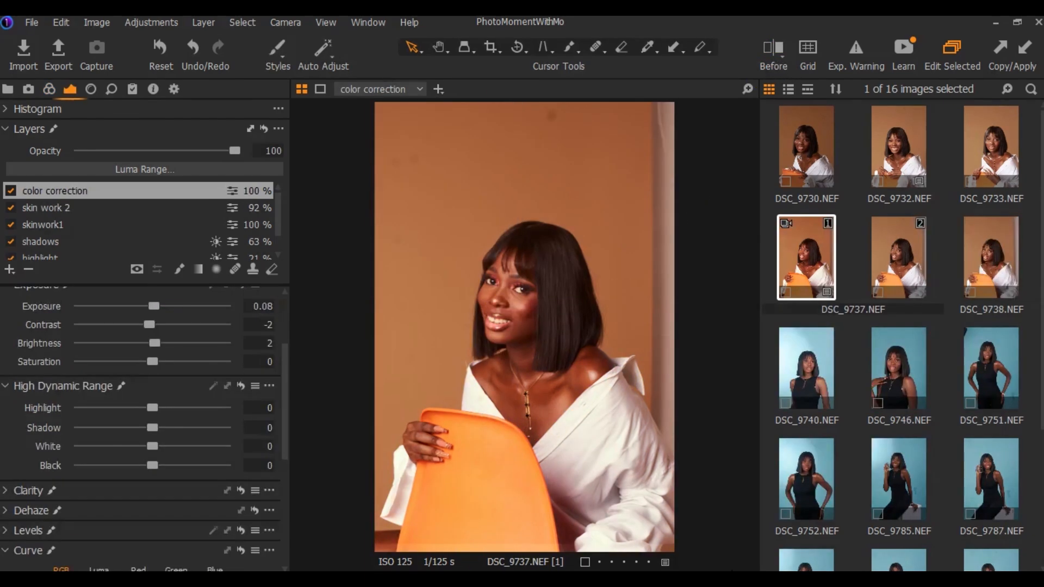
left_click(781, 50)
left_click(783, 51)
Export the selected DSC_9737.NEF variant as a JPEG with PMWM as the destination folder
left_click(32, 24)
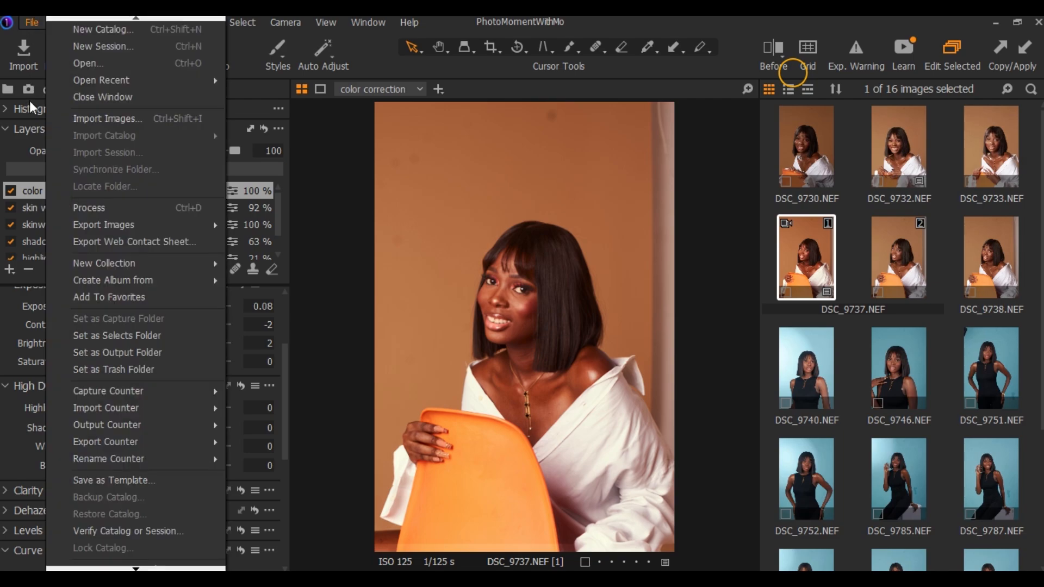
left_click(57, 46)
left_click(504, 90)
left_click(498, 129)
left_click(682, 330)
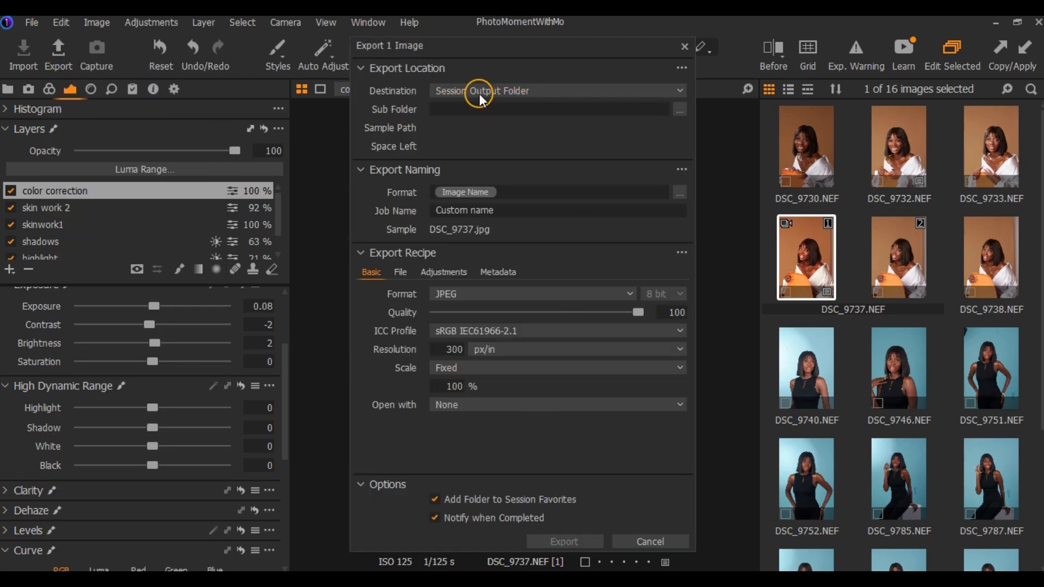
left_click(479, 91)
left_click(484, 186)
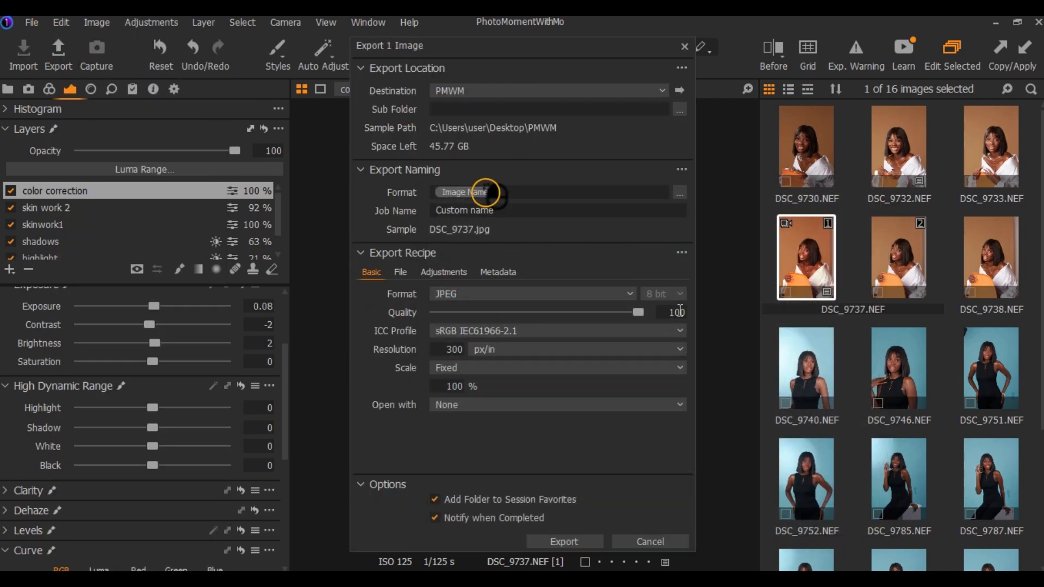
left_click(564, 541)
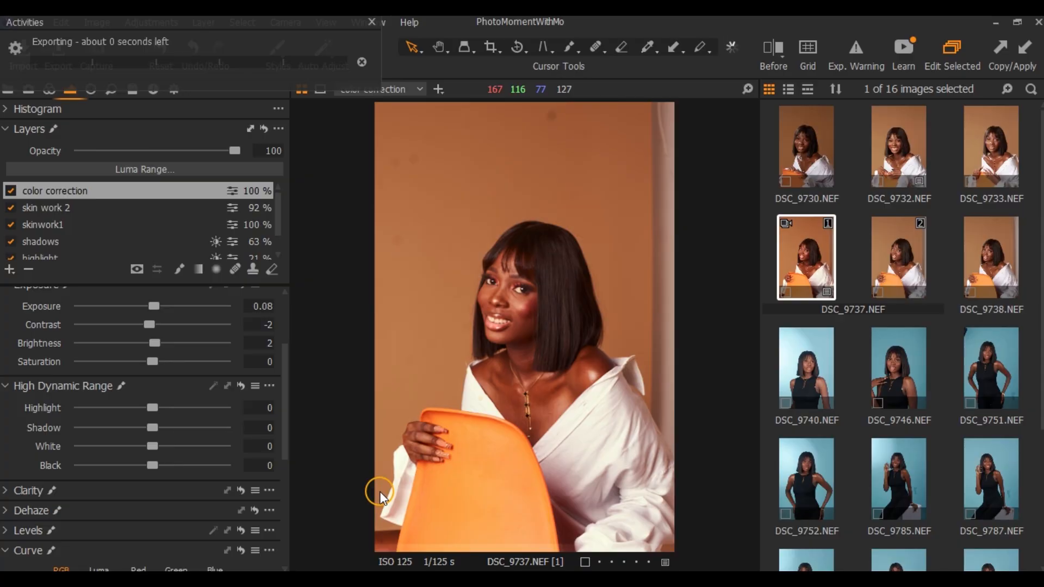
left_click(343, 425)
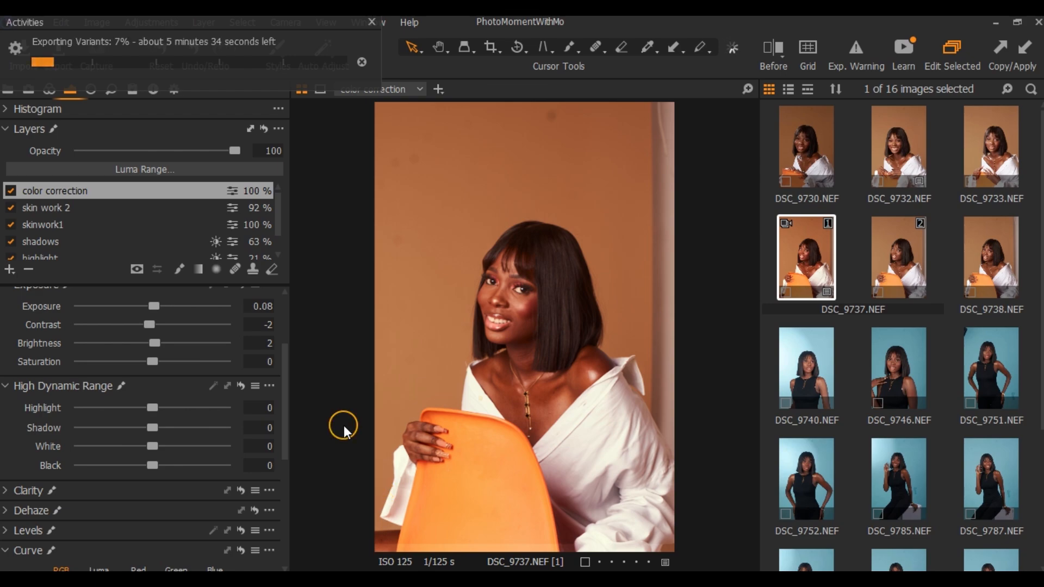